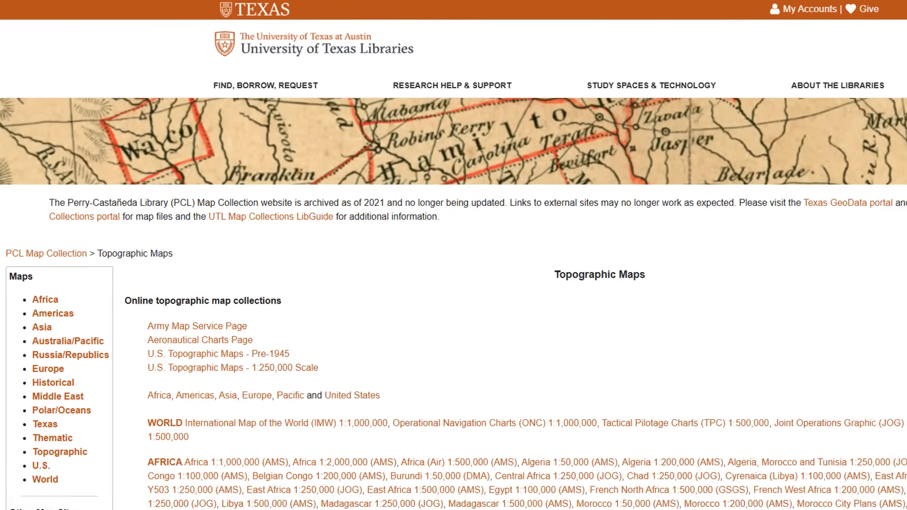
Scroll the Topographic Maps page down to the Pre-1945 Topographic Maps state table.
scroll(453, 284, down, 8)
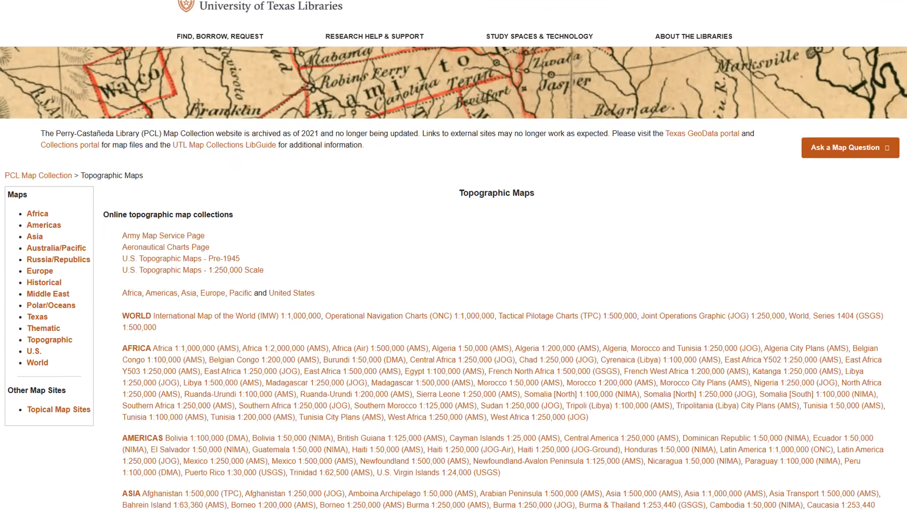
scroll(453, 255, down, 4)
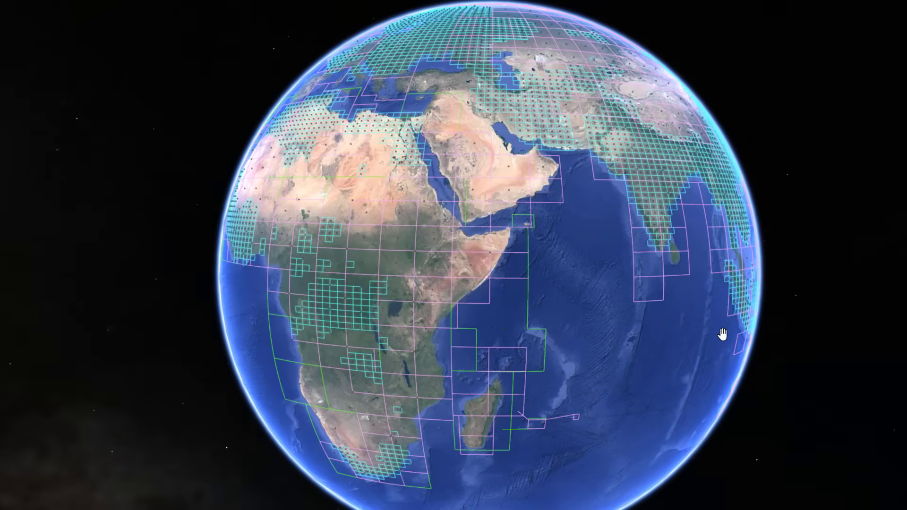
drag(722, 335, 401, 356)
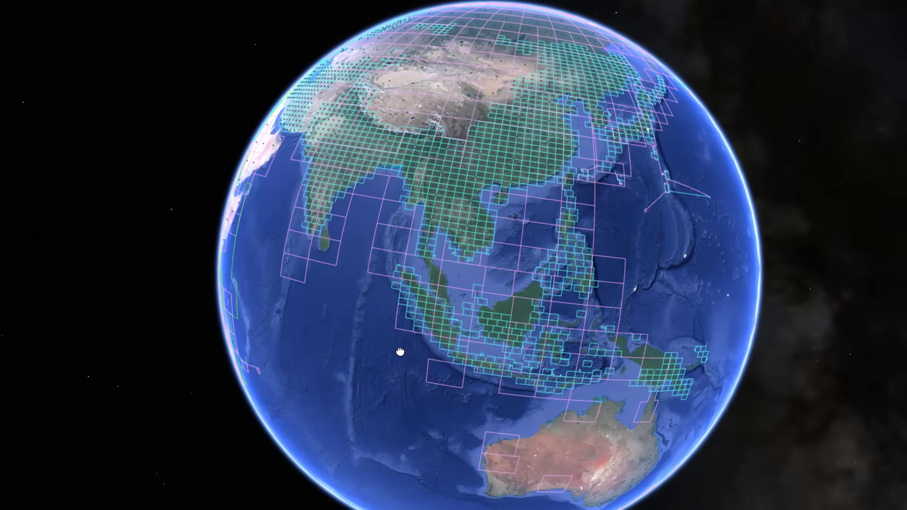
drag(709, 345, 722, 328)
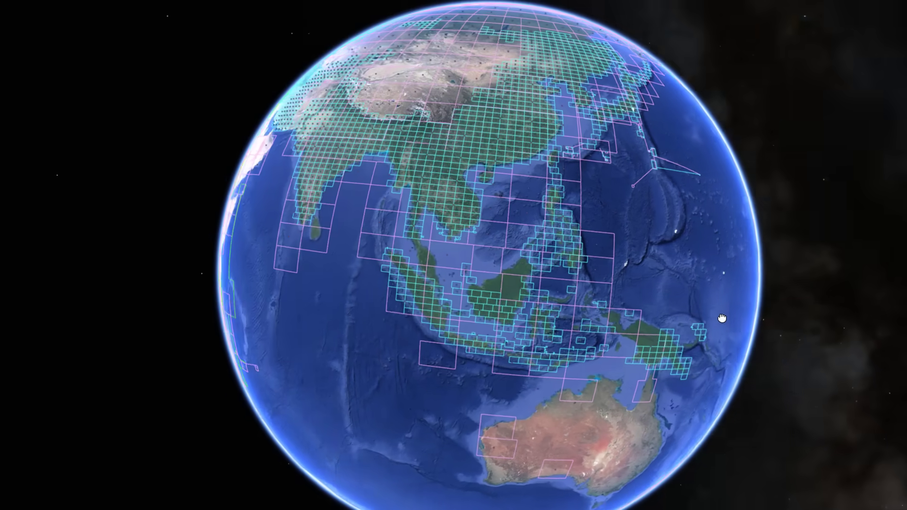
drag(550, 330, 481, 353)
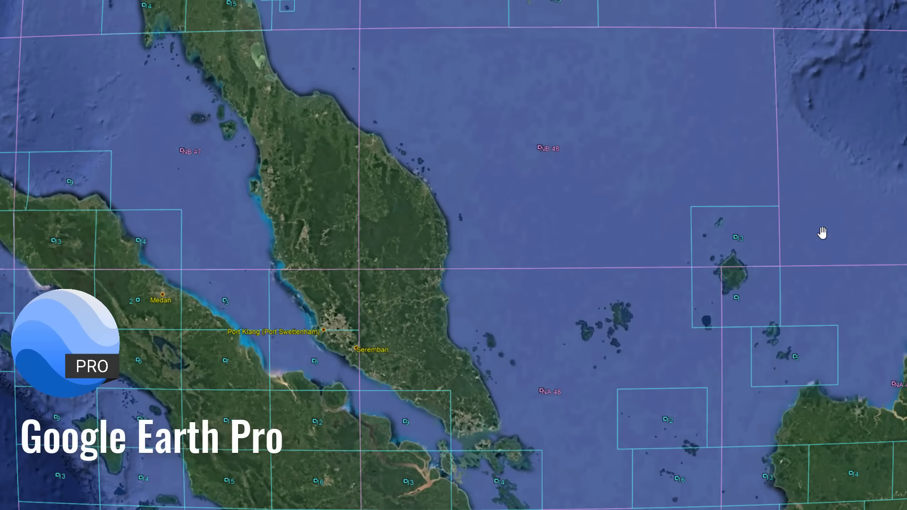
scroll(775, 329, down, 5)
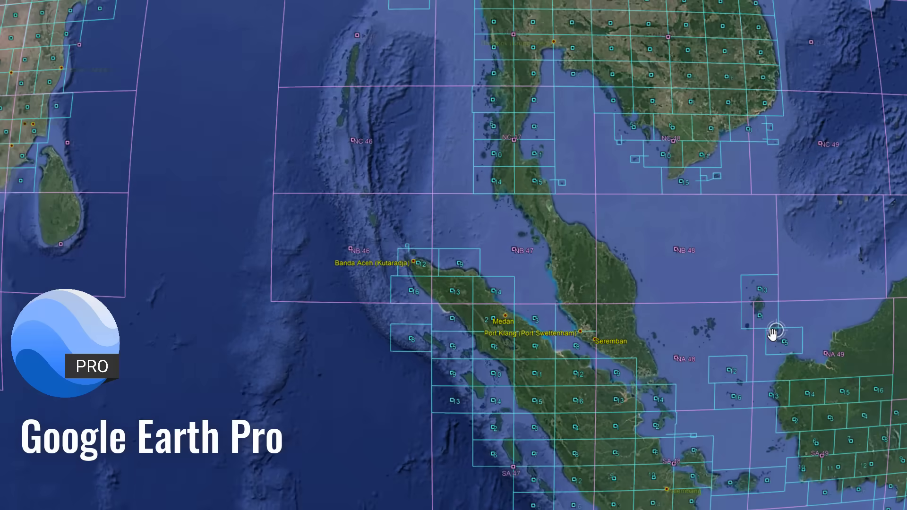
scroll(775, 338, down, 5)
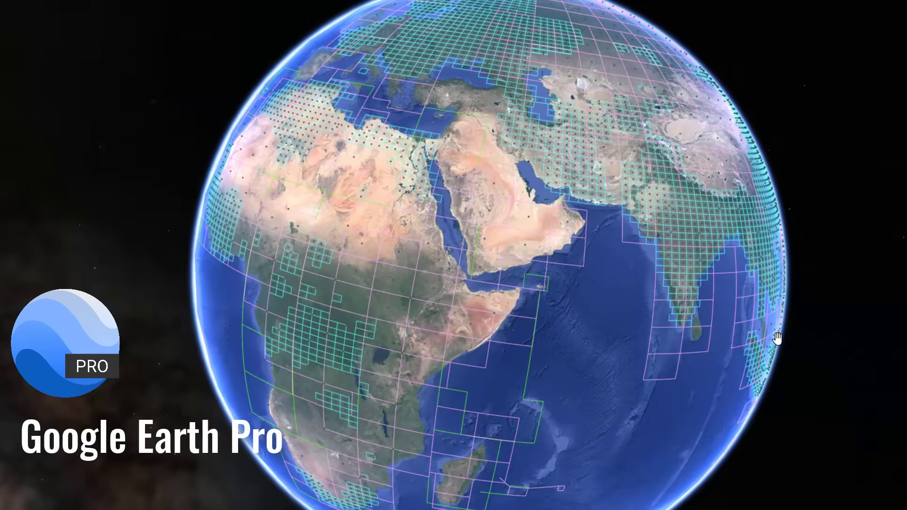
scroll(756, 328, up, 3)
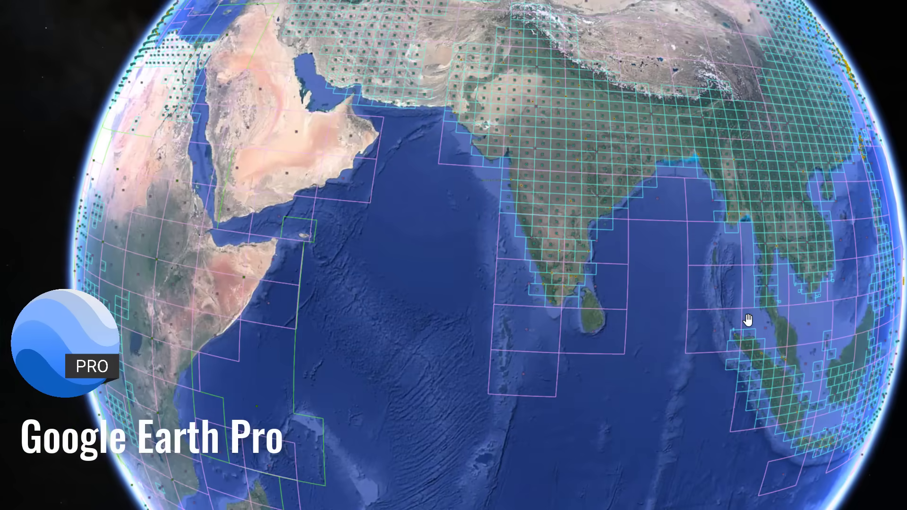
scroll(743, 316, down, 3)
scroll(746, 316, down, 3)
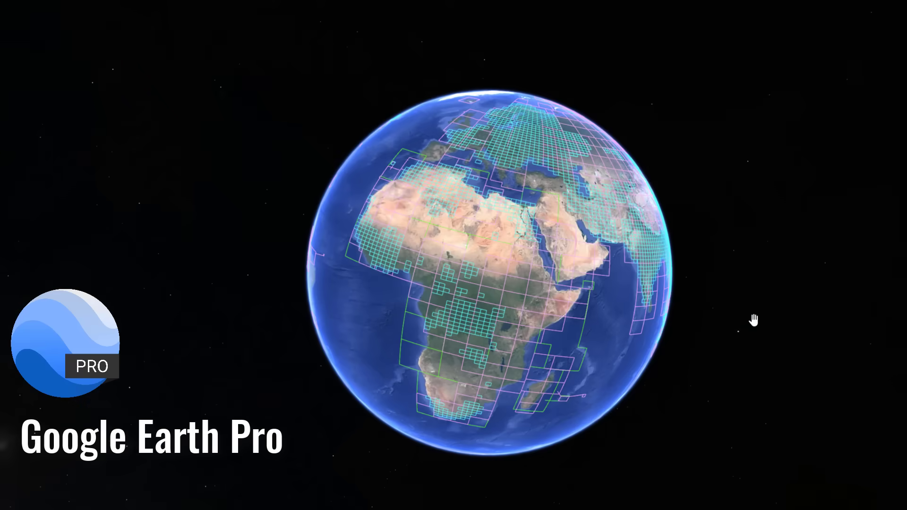
scroll(766, 325, up, 4)
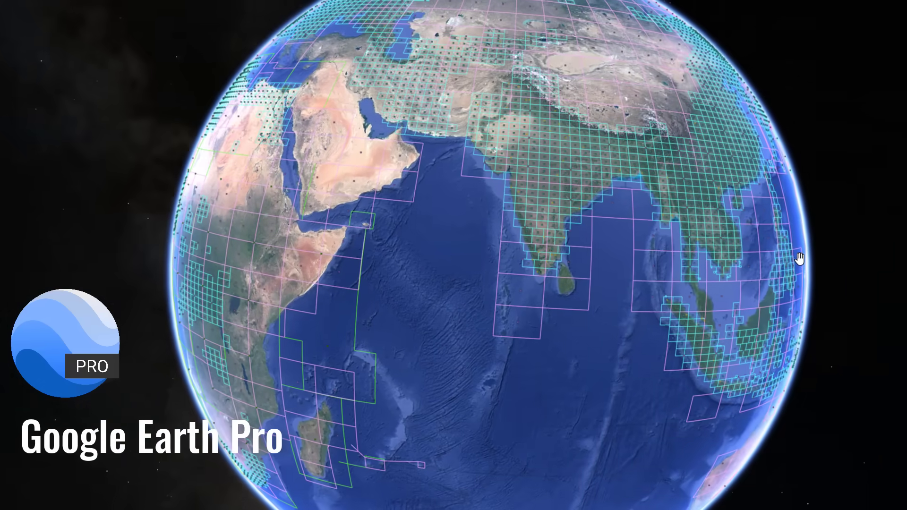
scroll(797, 251, down, 5)
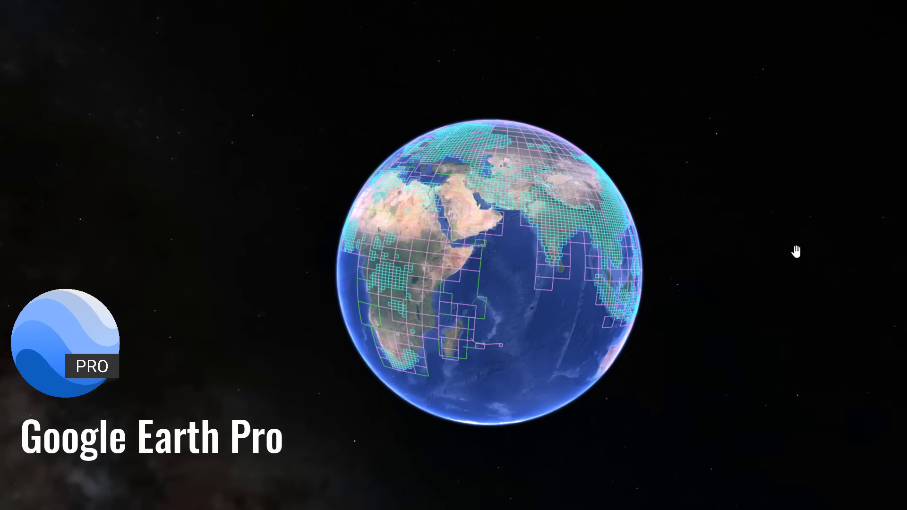
scroll(783, 257, up, 3)
scroll(783, 257, down, 3)
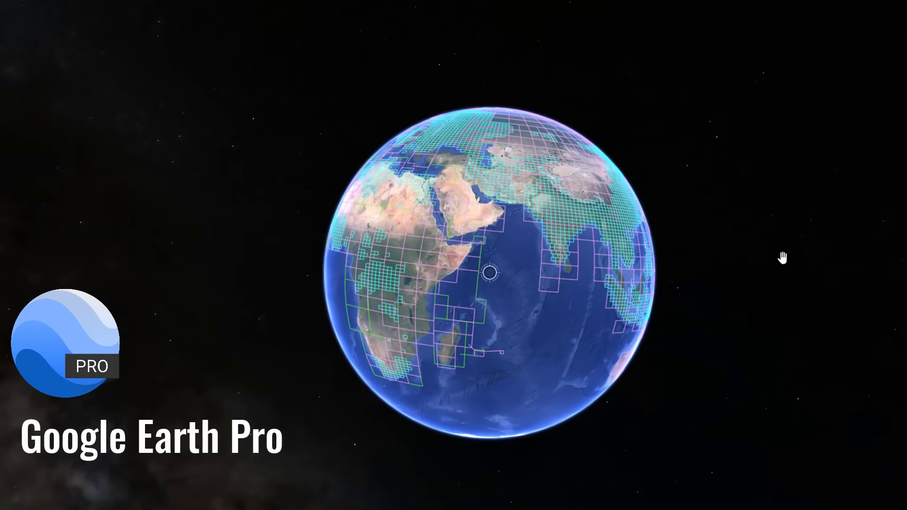
scroll(782, 257, up, 3)
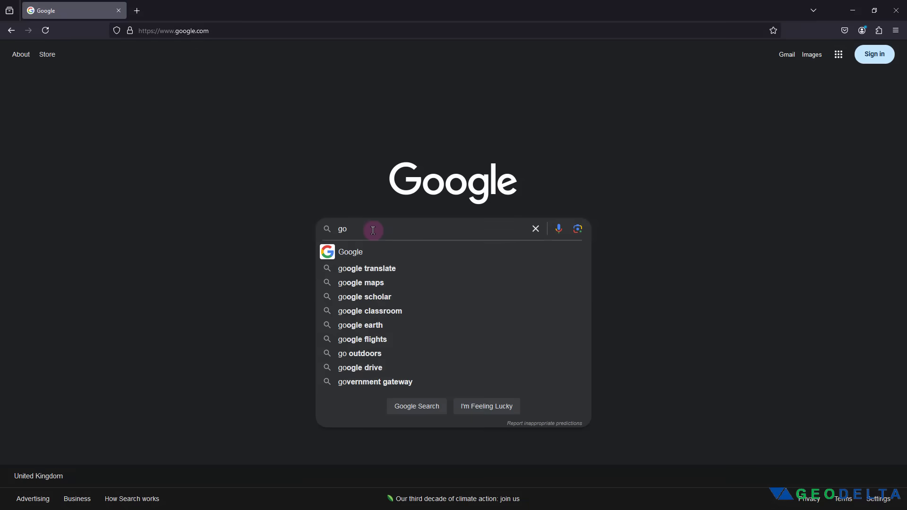
Search Google for 'google earth pro' and open the Earth Versions result.
key(BackSpace)
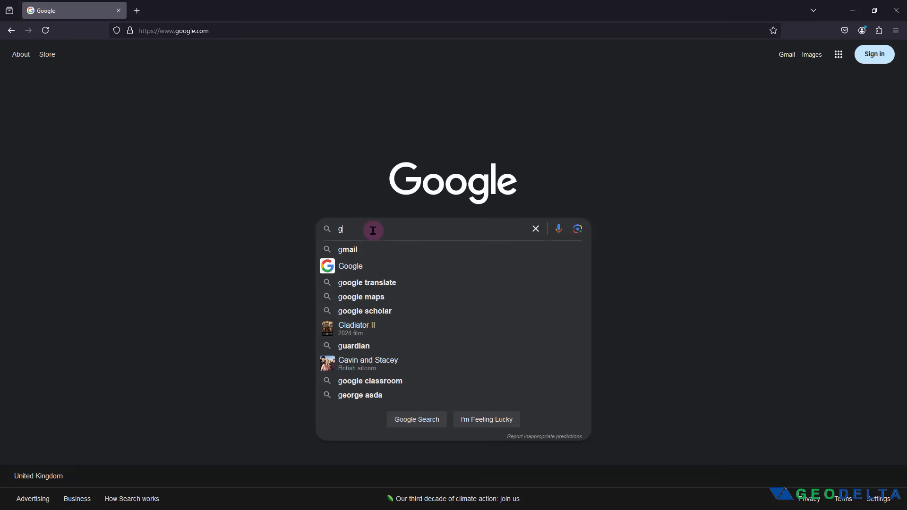
text(oogle ea)
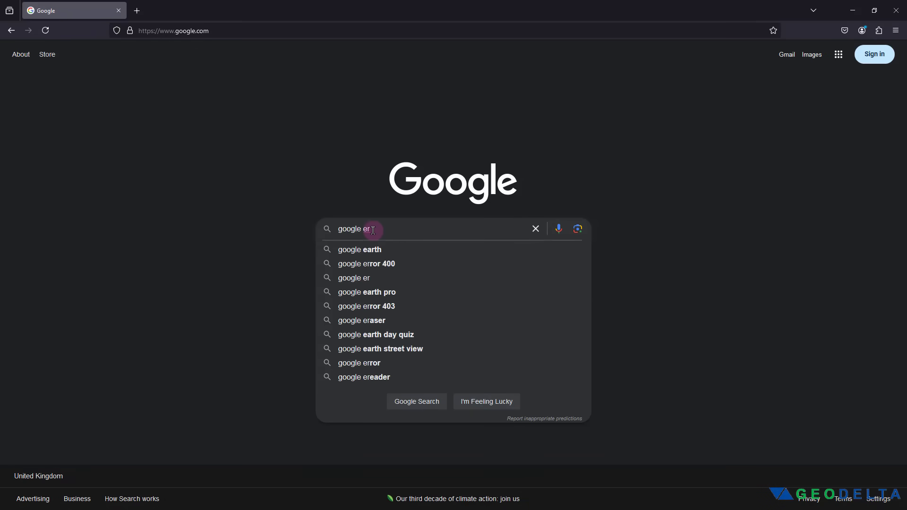
click(367, 264)
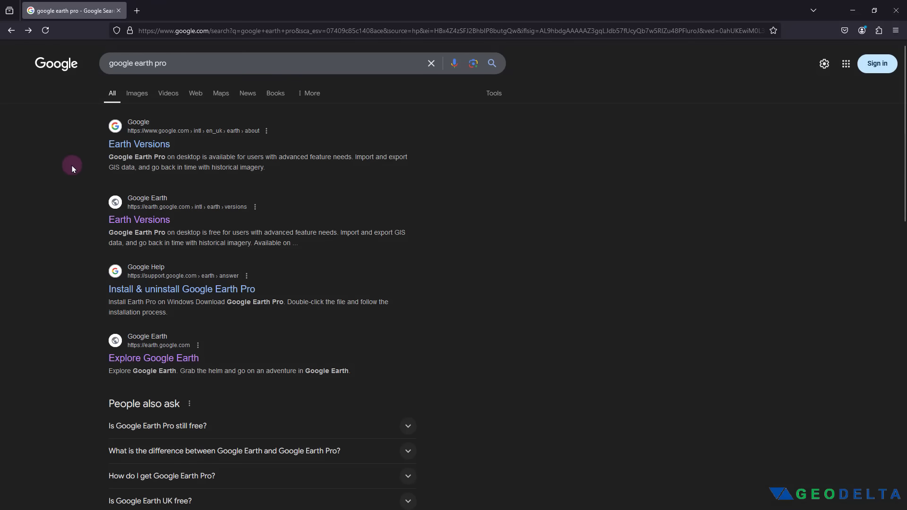
click(149, 145)
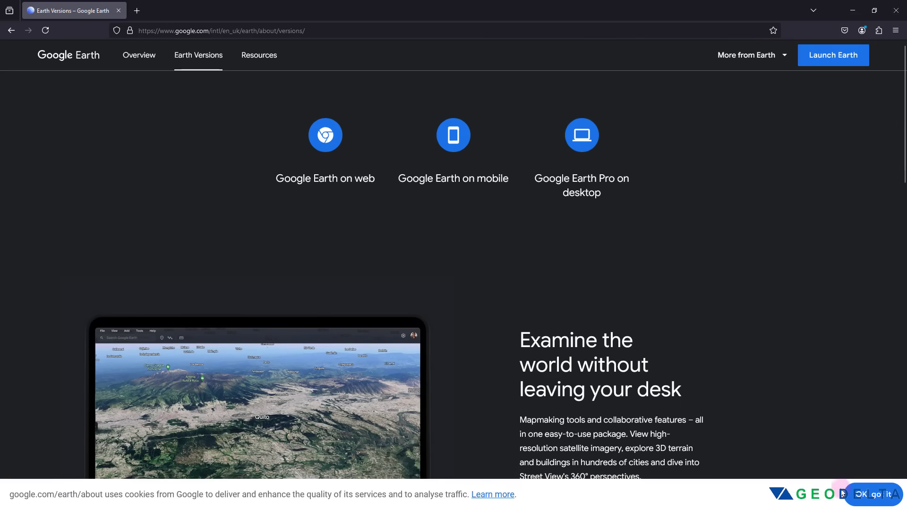
Dismiss the cookie bar and bring up the Download Google Earth Pro on desktop dialog.
click(860, 496)
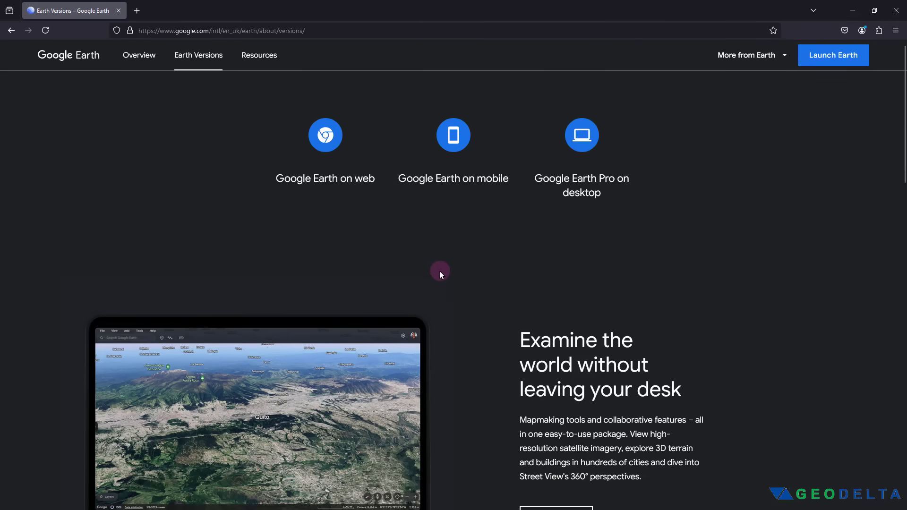
click(599, 179)
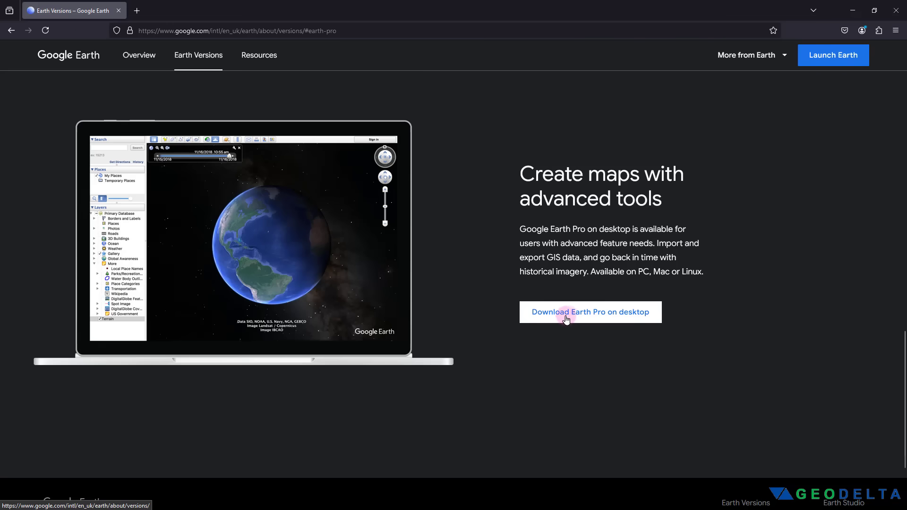
click(598, 316)
Accept the terms, download GoogleEarthProSetup.exe and install Google Earth Pro.
scroll(486, 288, down, 5)
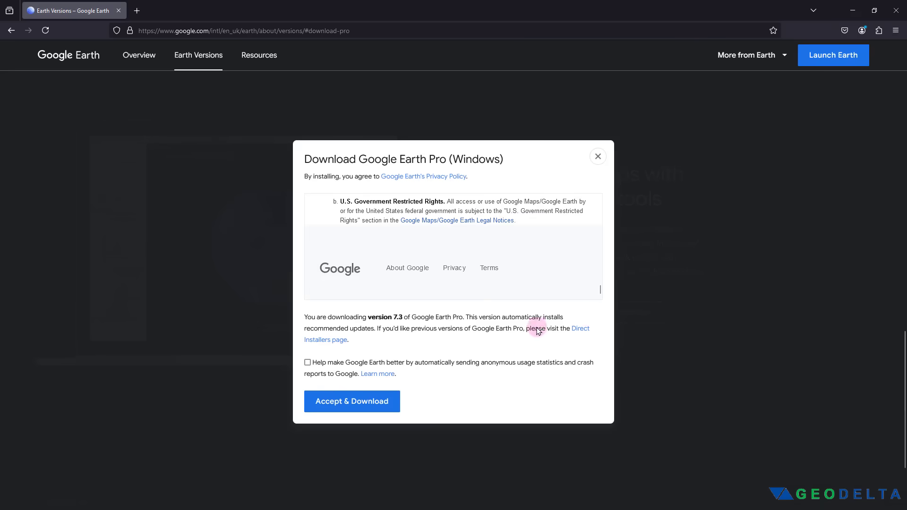
click(367, 402)
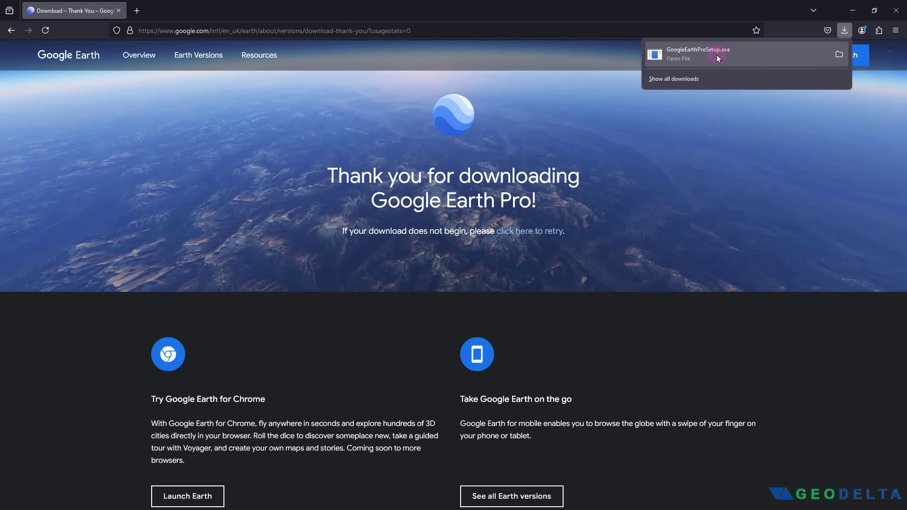
click(716, 58)
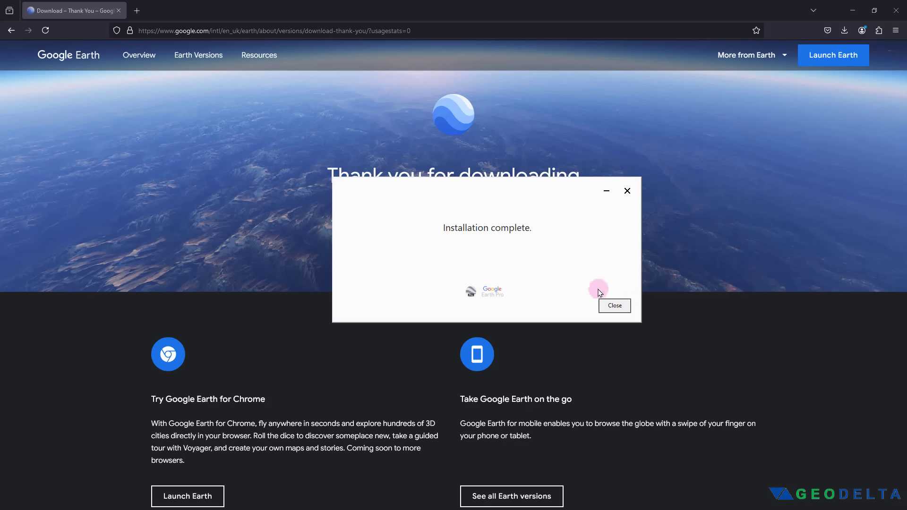
click(616, 307)
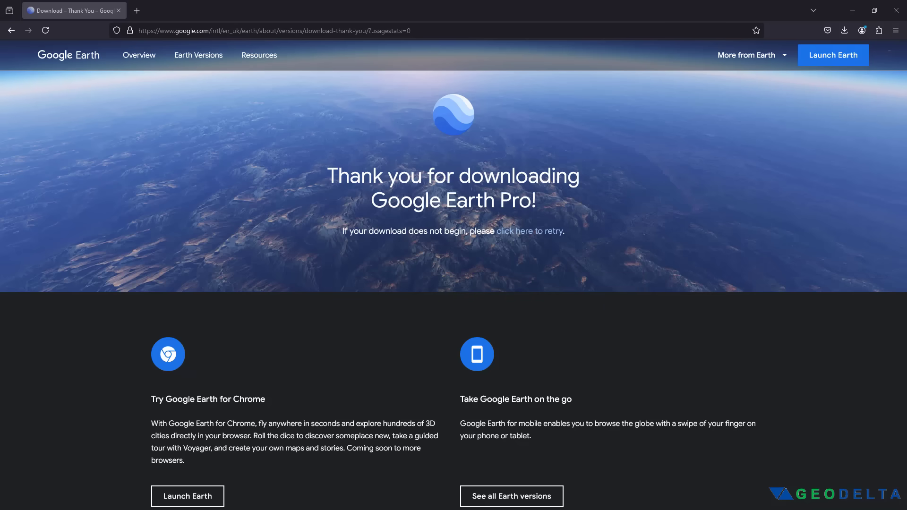
click(59, 498)
Search the Start menu for 'google earth pro'.
text(google)
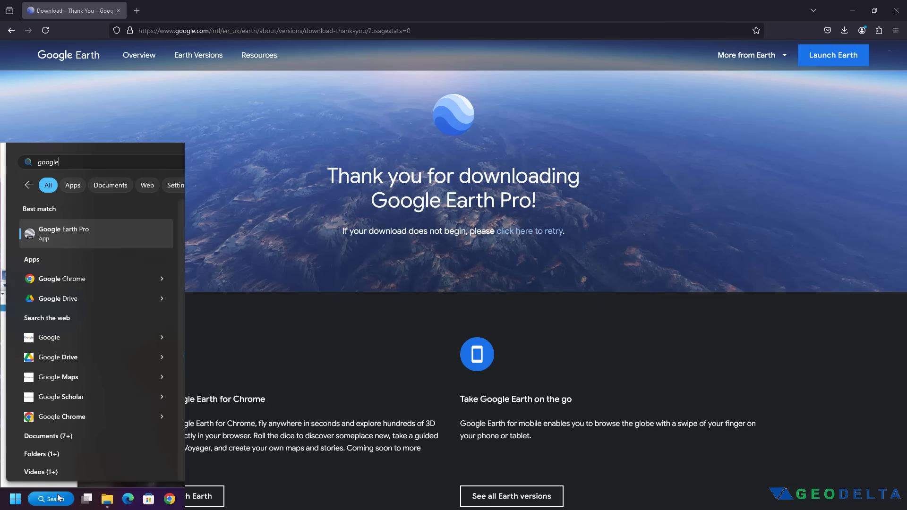
text( earth pro)
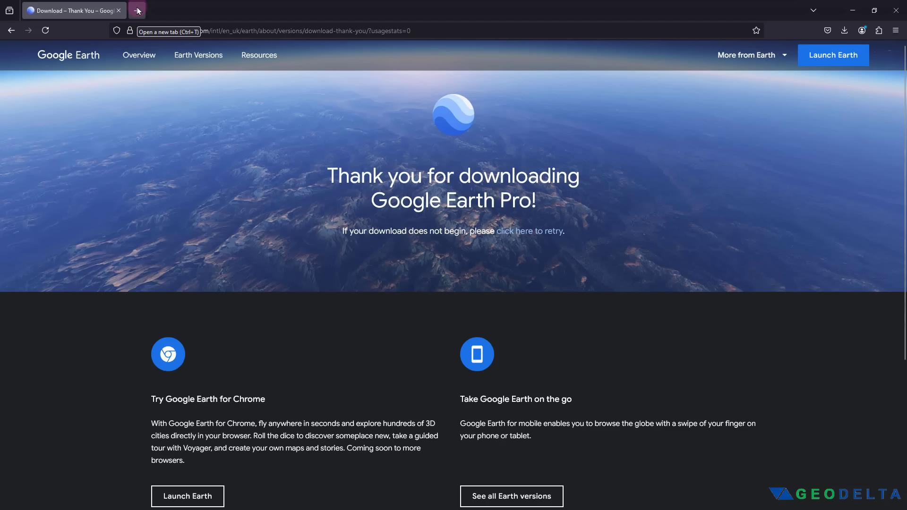
click(138, 10)
text(https://maps.lib.utexas.edu/maps/topo/)
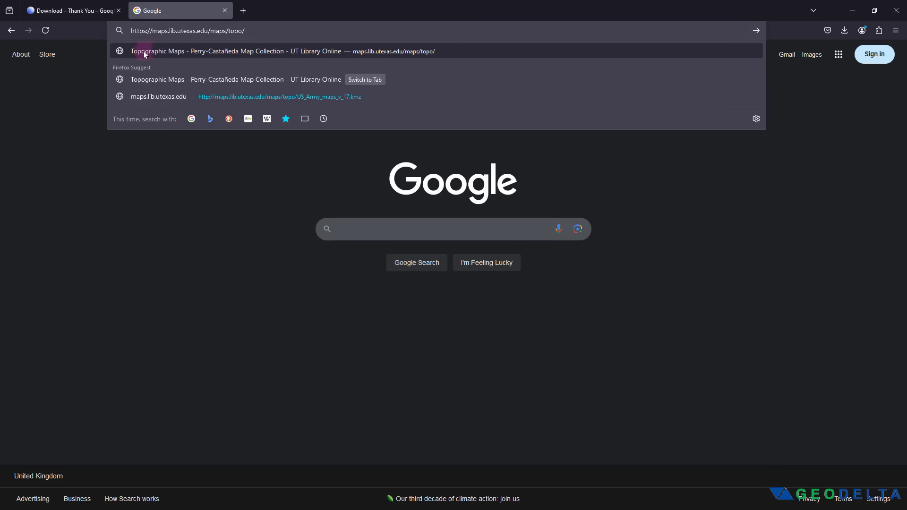
drag(131, 31, 251, 29)
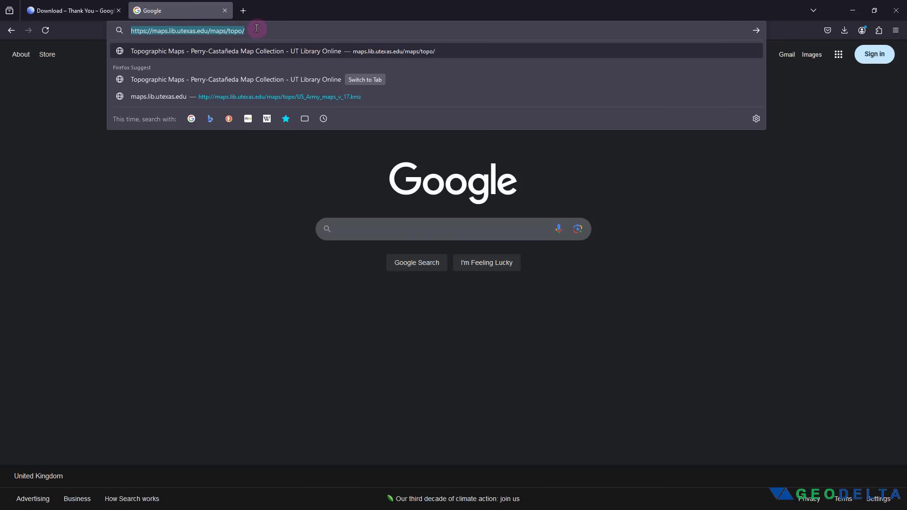
click(255, 28)
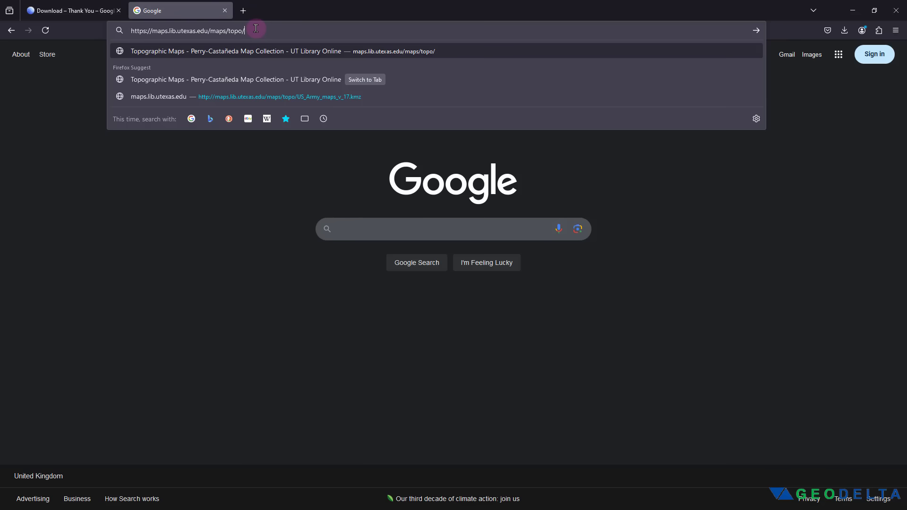
key(Return)
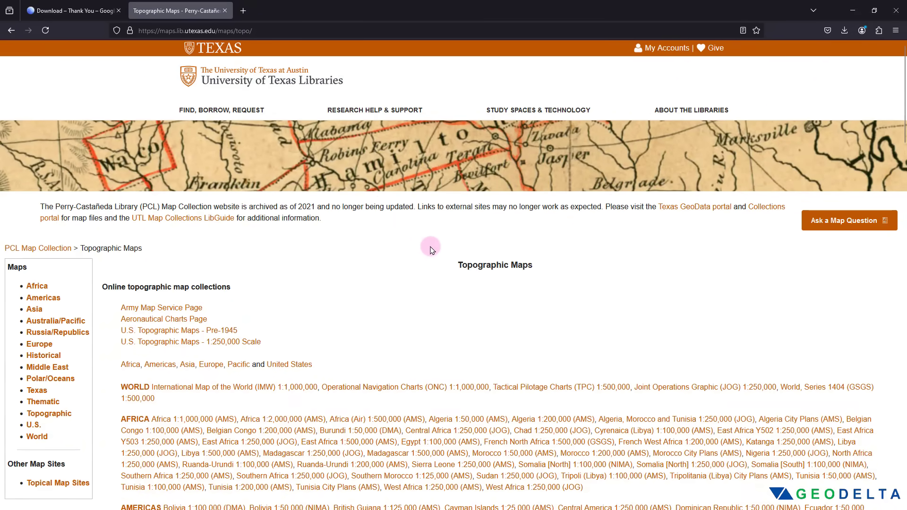
scroll(431, 248, down, 20)
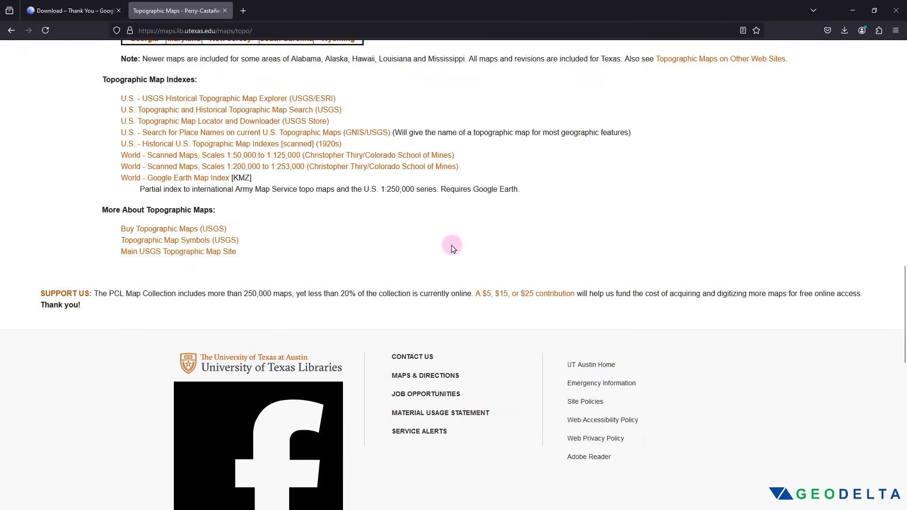
Download the World - Google Earth Map Index KMZ and open US_Army_maps_v_17.kmz in Google Earth Pro.
drag(102, 79, 196, 81)
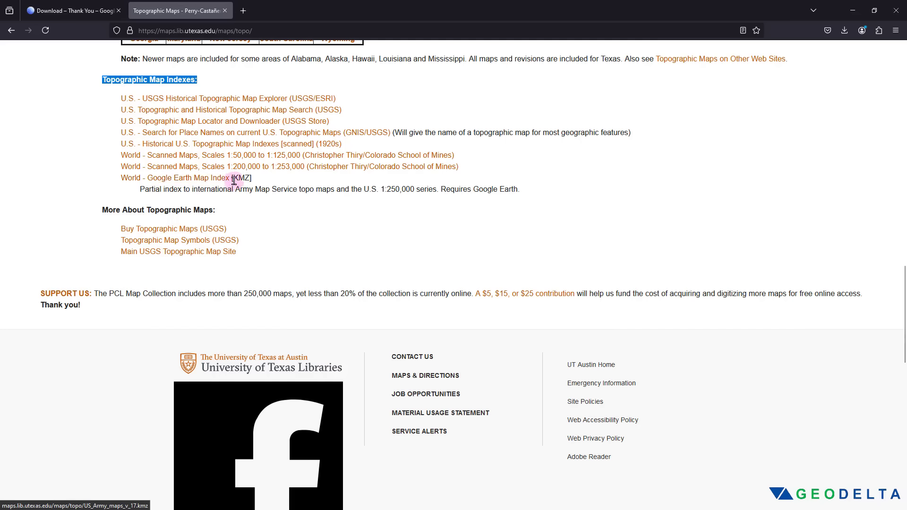
drag(232, 180, 248, 179)
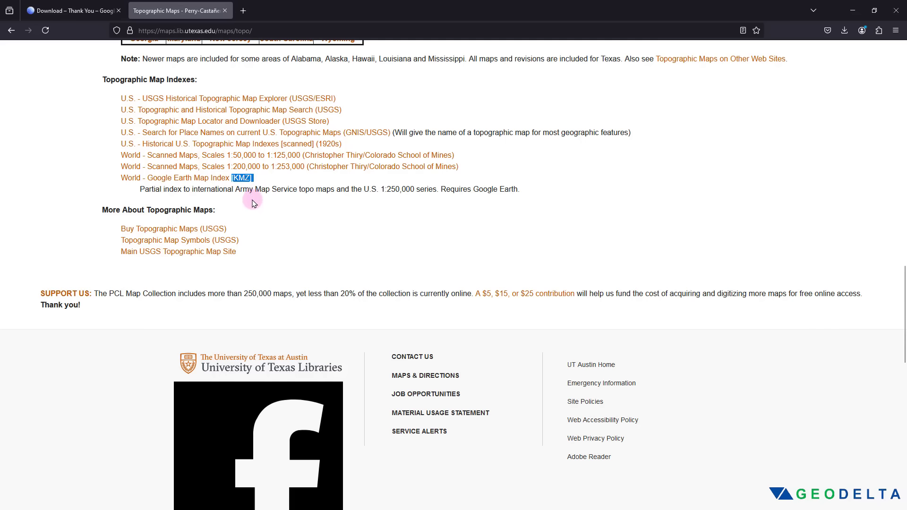
click(256, 200)
click(201, 180)
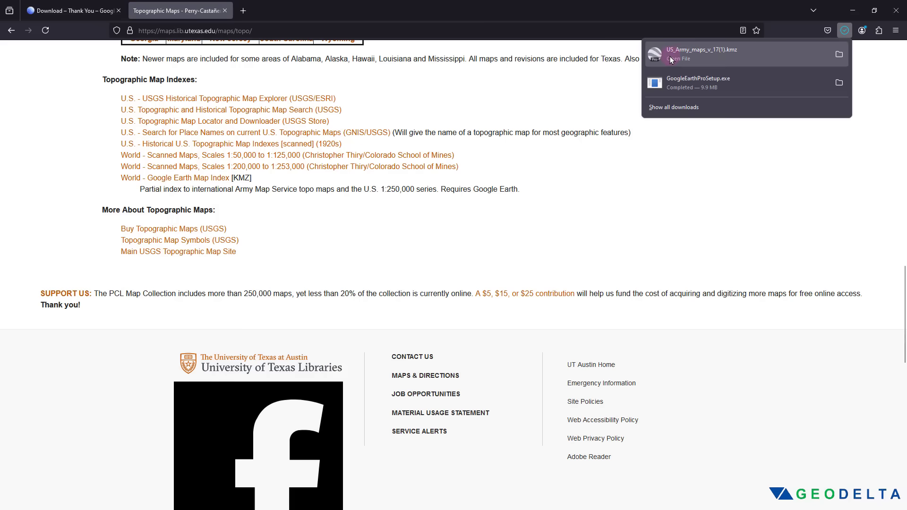
click(697, 55)
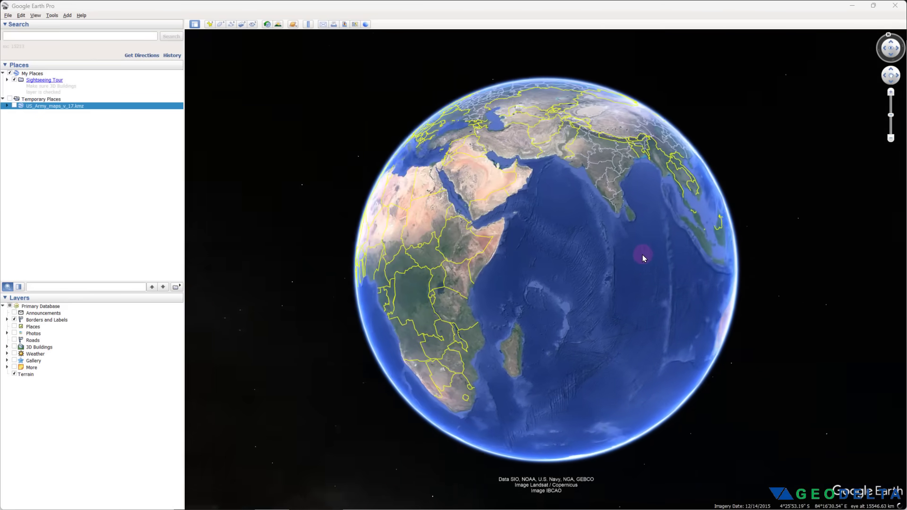
drag(643, 258, 469, 194)
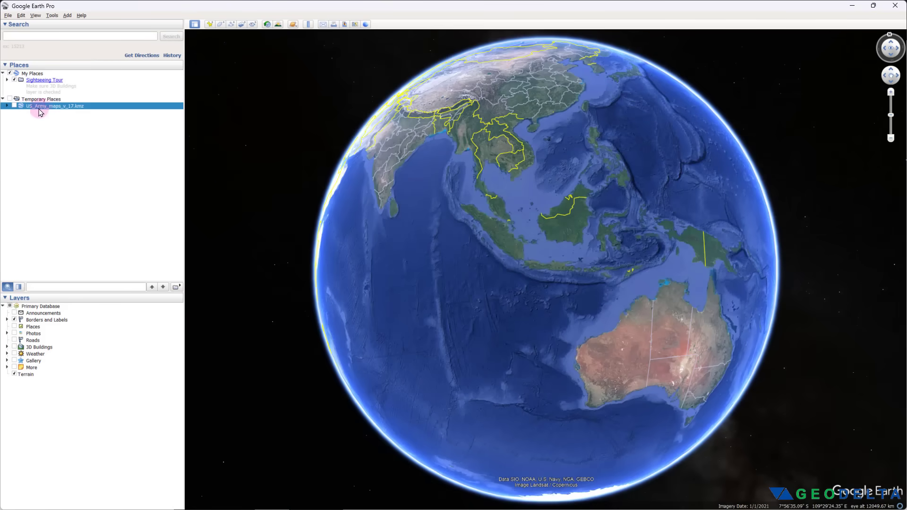
Expand US_Army_maps_v_17.kmz and its US_Army_maps_v_17 folder under Temporary Places.
click(54, 134)
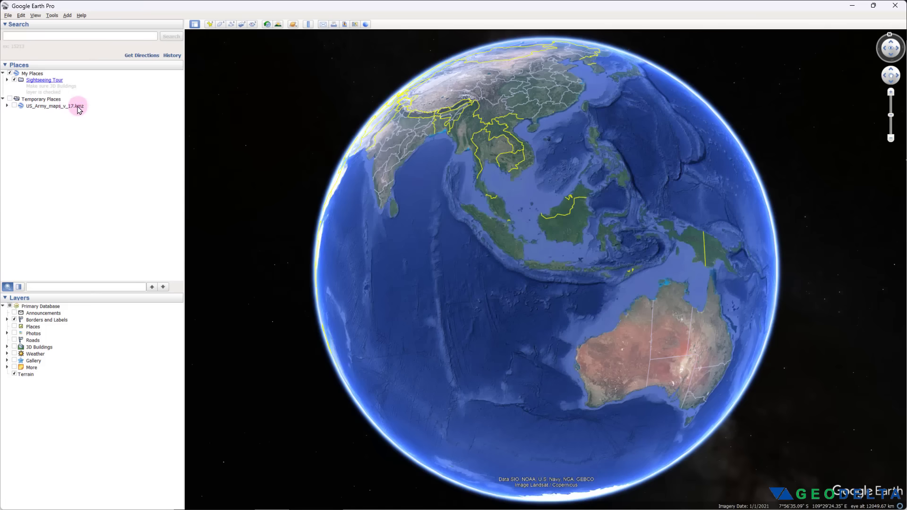
click(7, 106)
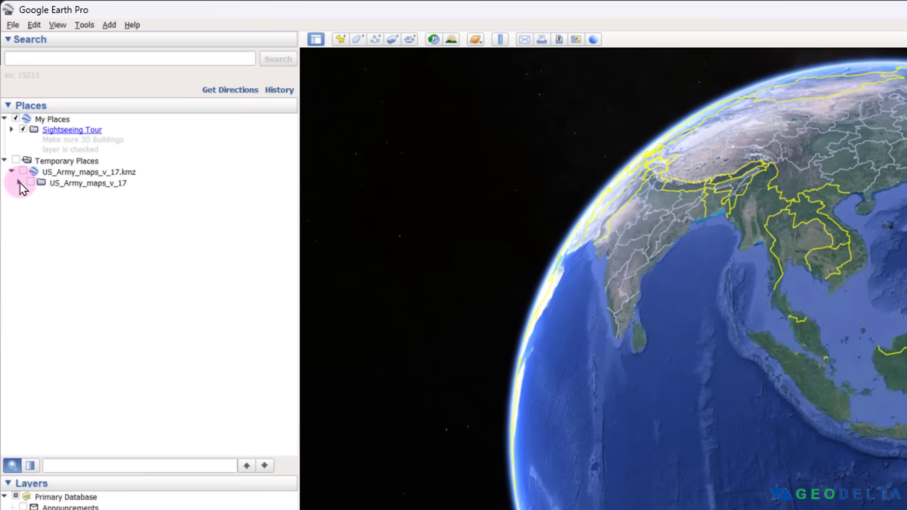
click(11, 113)
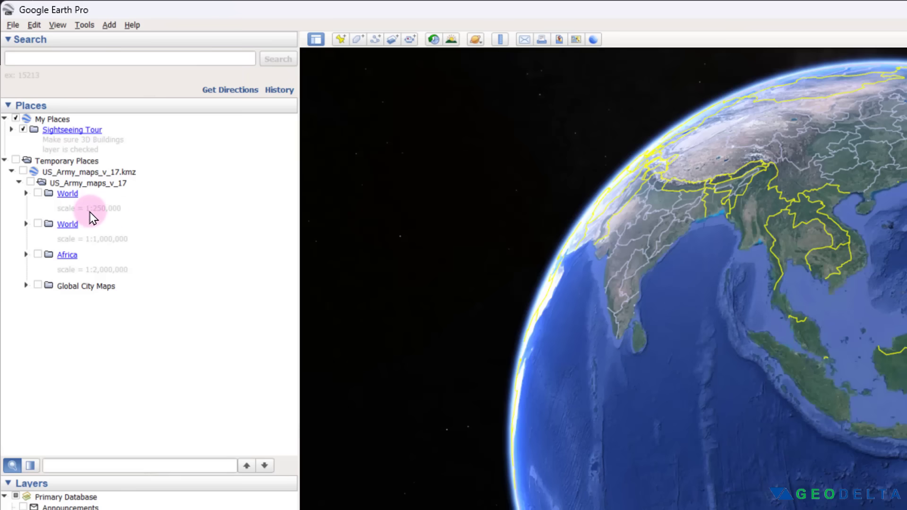
Show the World 1:250,000 sheet grid and rotate the globe across Asia, the United States and Africa.
click(38, 194)
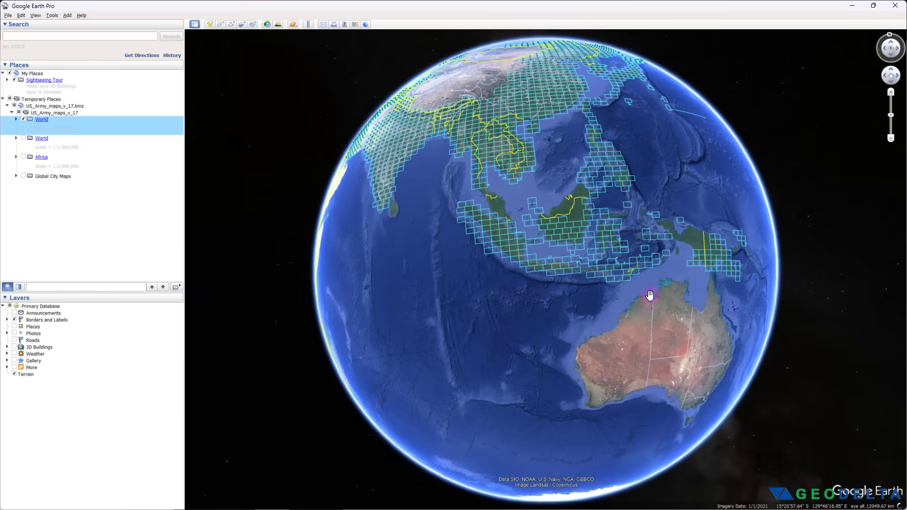
drag(652, 329, 652, 375)
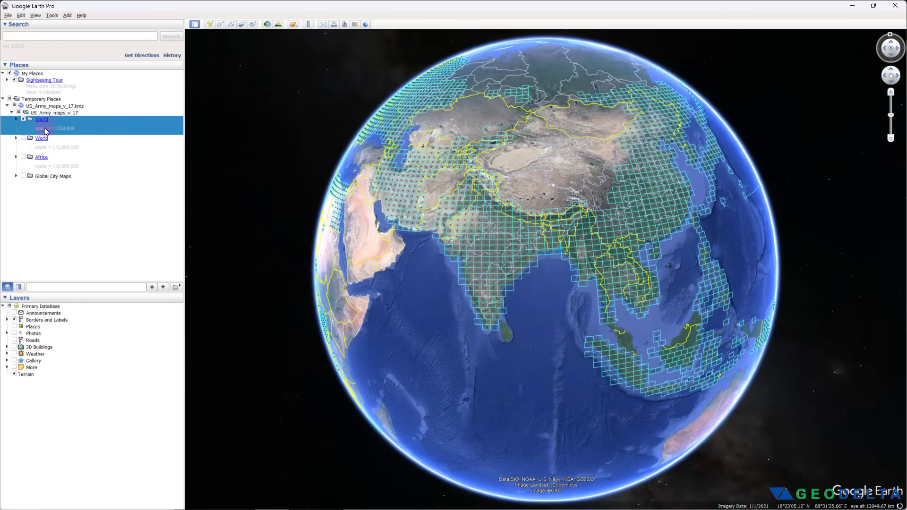
drag(478, 250, 583, 259)
drag(461, 257, 385, 284)
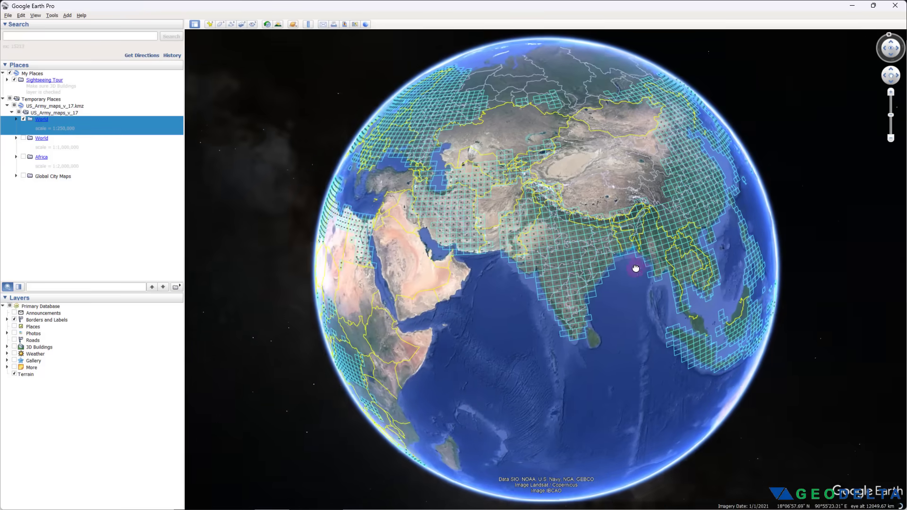
drag(674, 279, 574, 269)
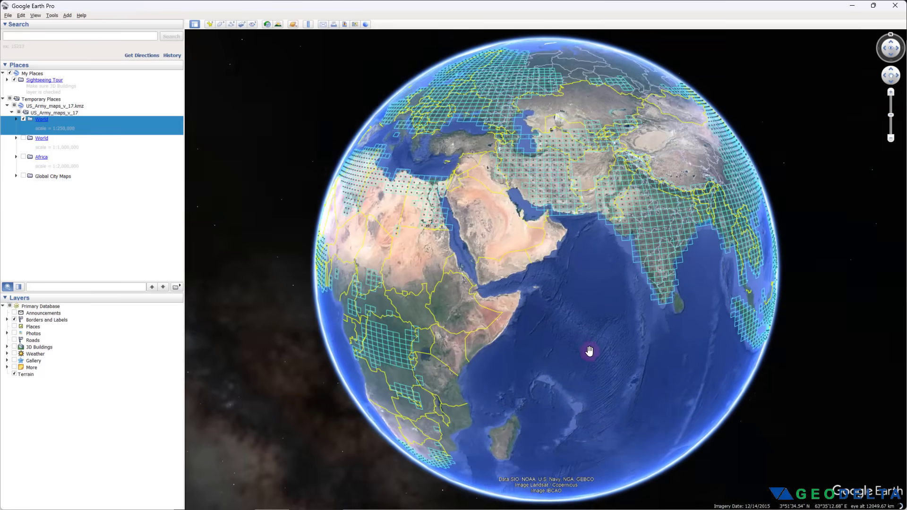
drag(585, 349, 450, 328)
drag(830, 376, 551, 300)
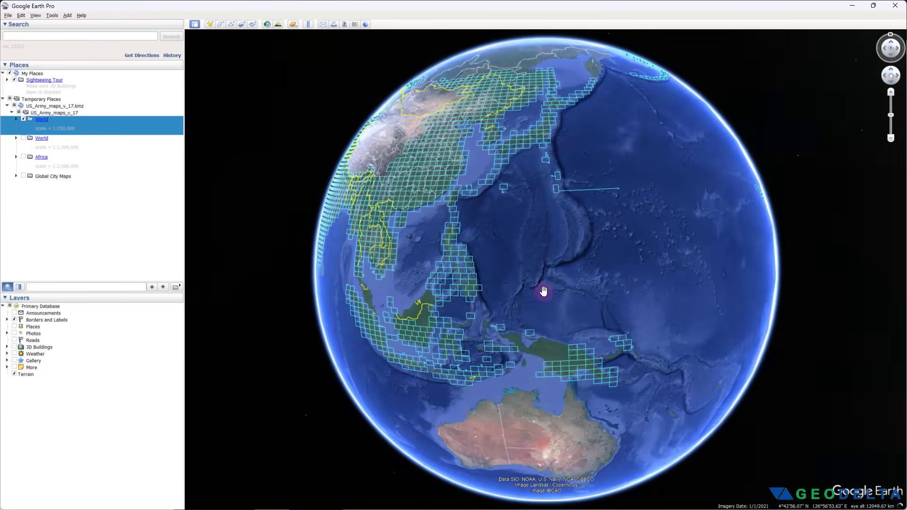
drag(666, 271, 442, 376)
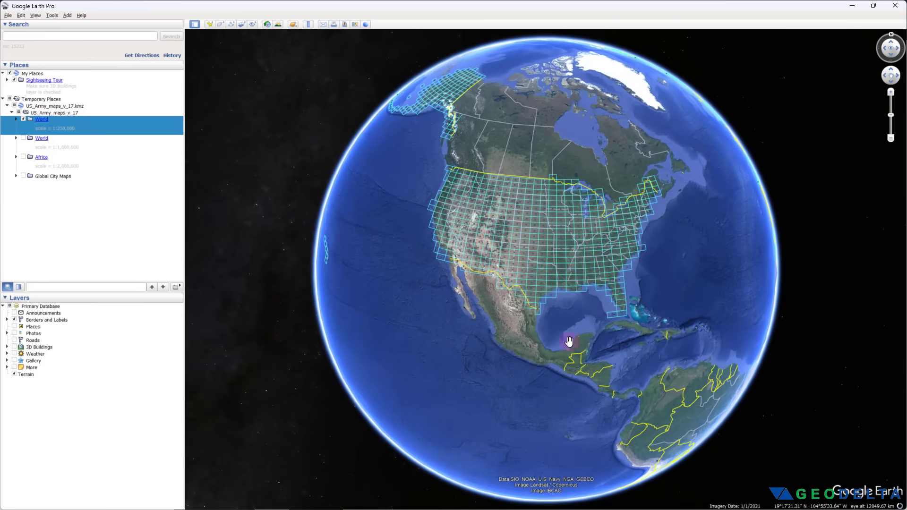
drag(608, 324, 501, 318)
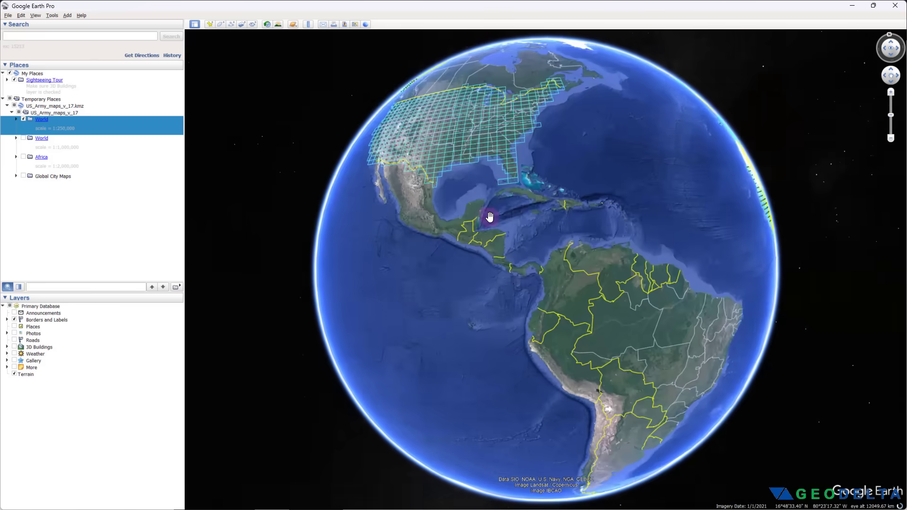
drag(690, 292, 651, 275)
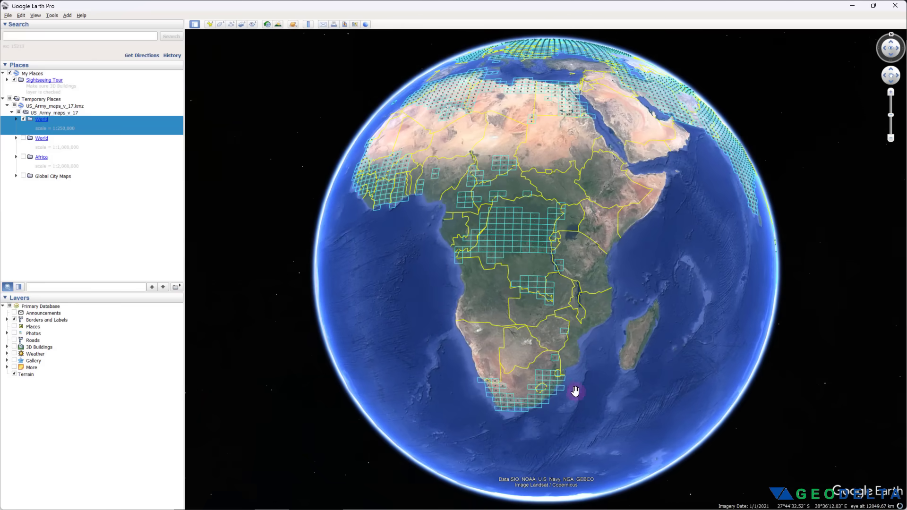
Zoom to eastern Lesotho and open the SH 35-8: Estcourt sheet's details balloon.
scroll(547, 414, down, 5)
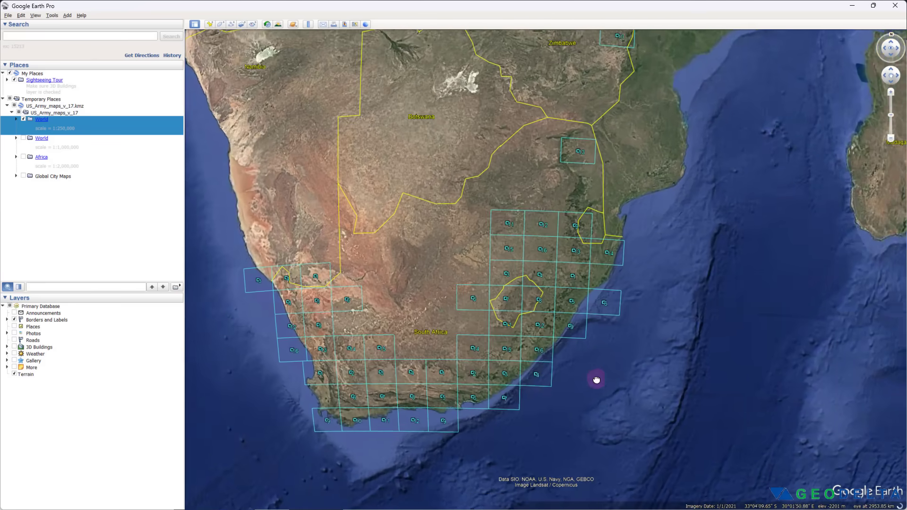
scroll(719, 245, down, 5)
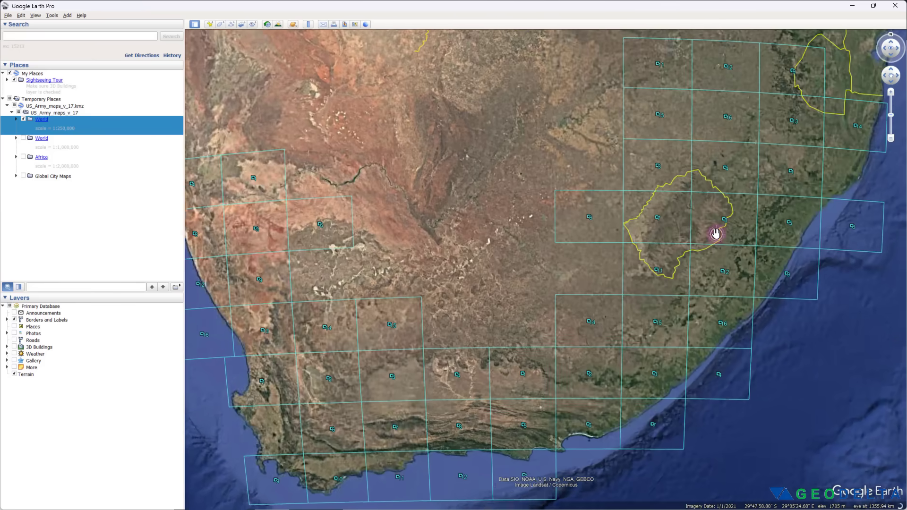
scroll(700, 230, down, 4)
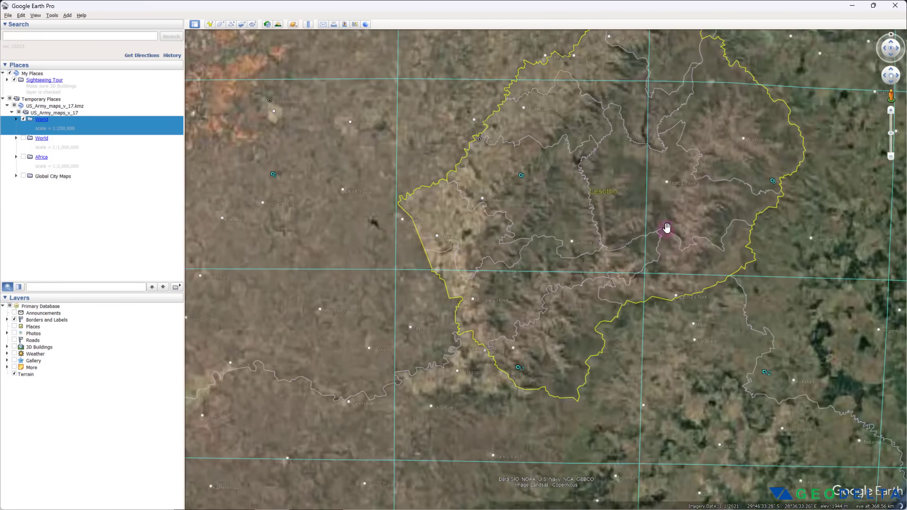
scroll(651, 303, up, 3)
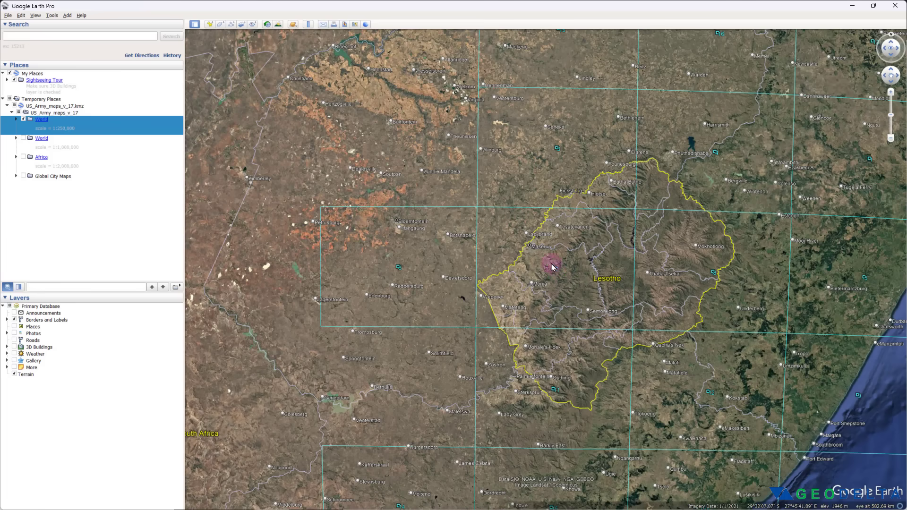
drag(717, 287, 611, 288)
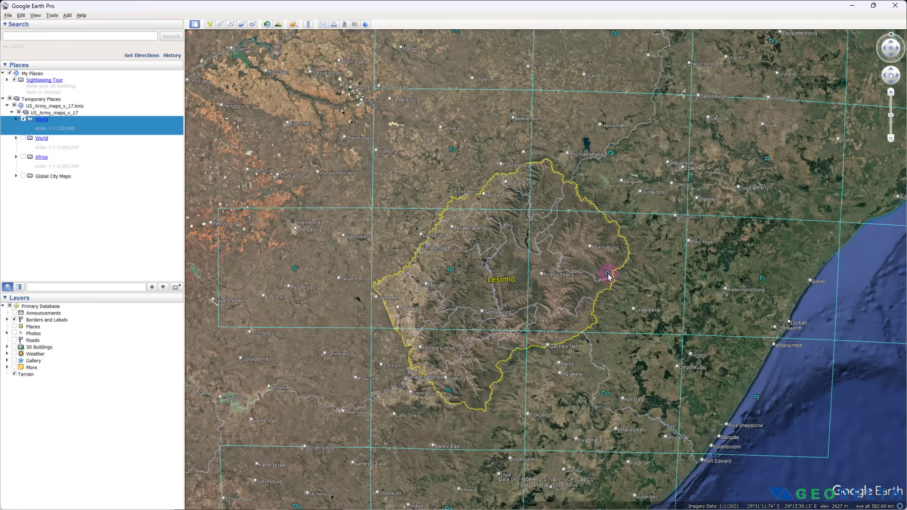
click(608, 274)
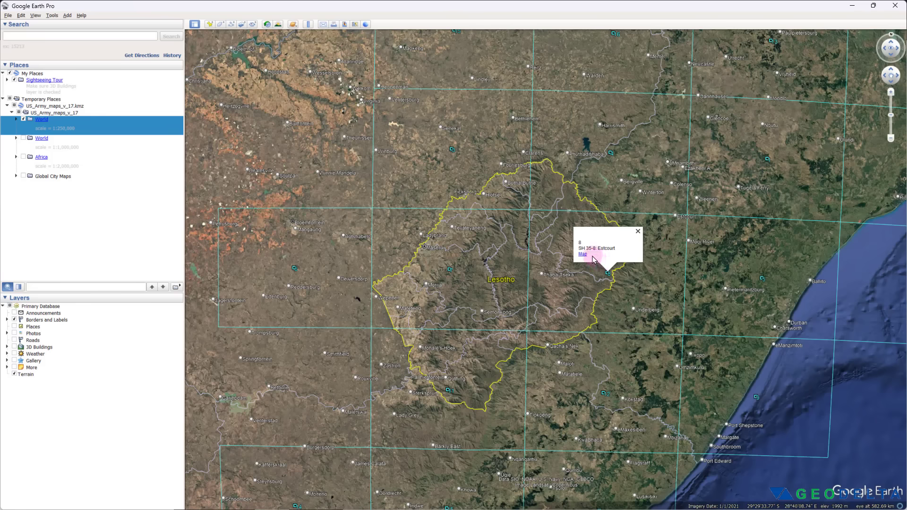
Copy the link address of the Estcourt balloon's Map link.
right_click(582, 257)
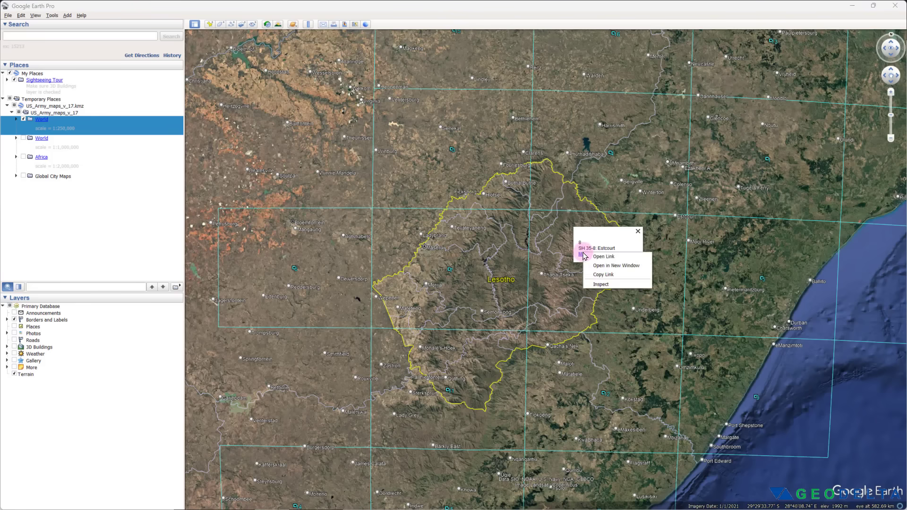
click(609, 280)
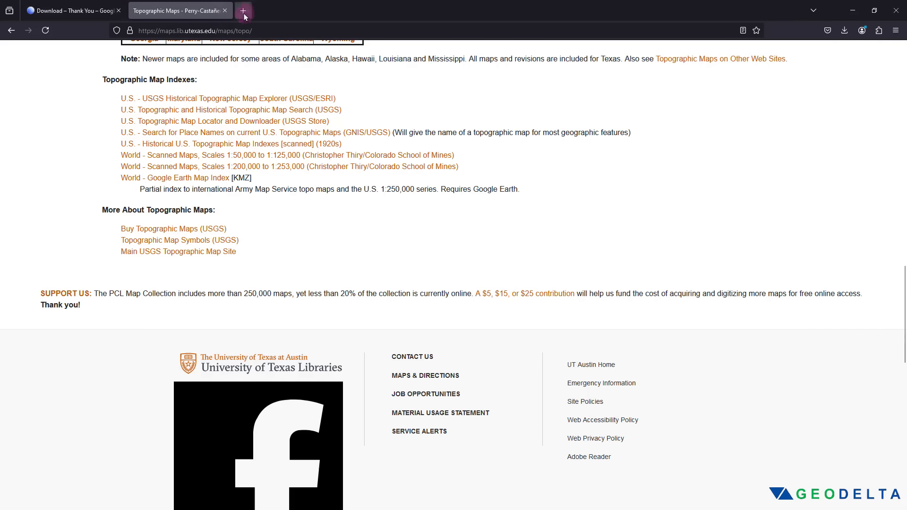
click(244, 17)
Load the copied Estcourt SH 35-8 map JPG address in a new Firefox tab.
click(248, 31)
key(ctrl+v)
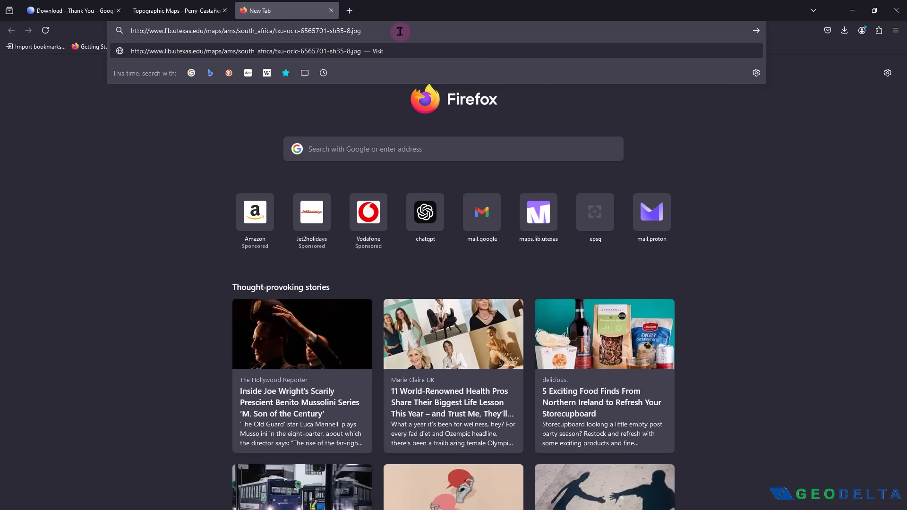
key(Return)
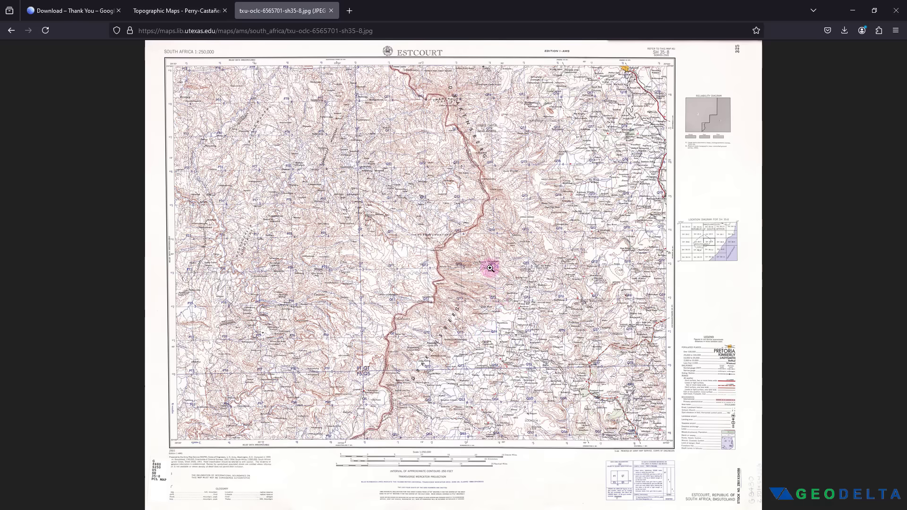
click(444, 284)
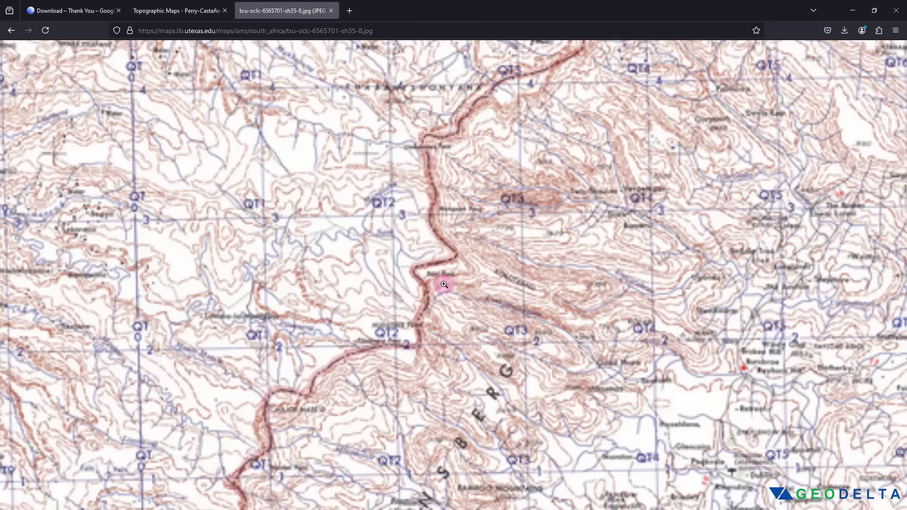
scroll(453, 289, down, 8)
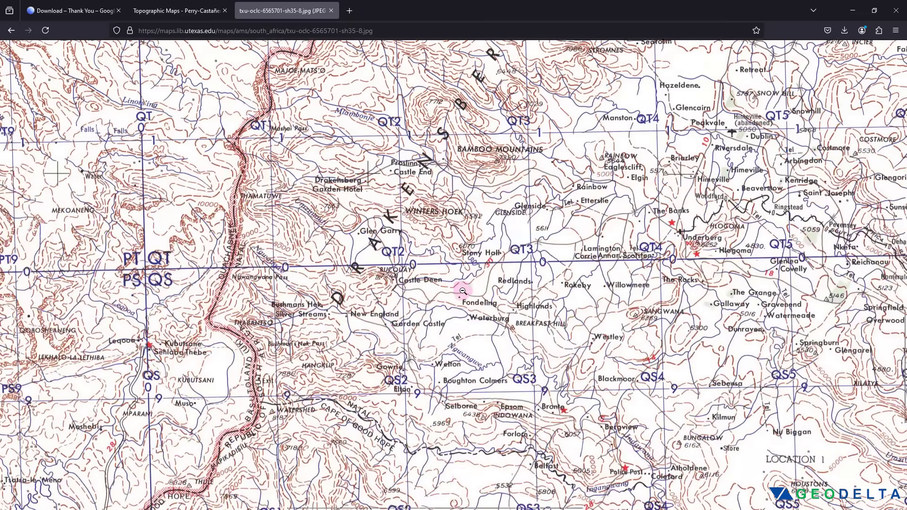
scroll(463, 291, down, 7)
scroll(463, 291, up, 7)
scroll(463, 287, down, 7)
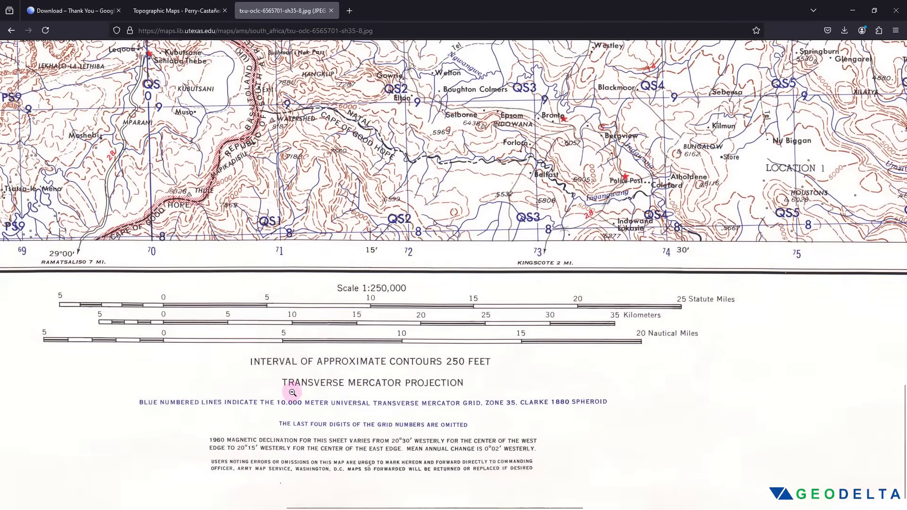
click(389, 384)
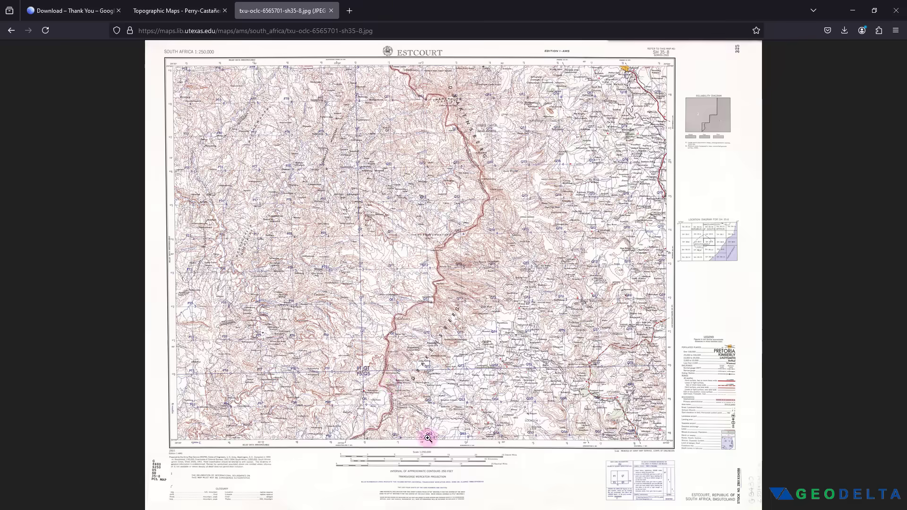
click(423, 456)
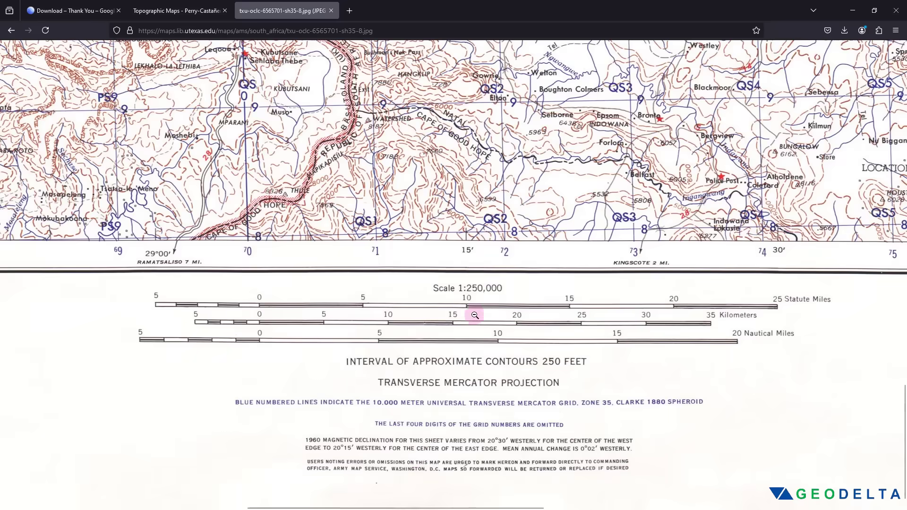
click(477, 349)
click(199, 468)
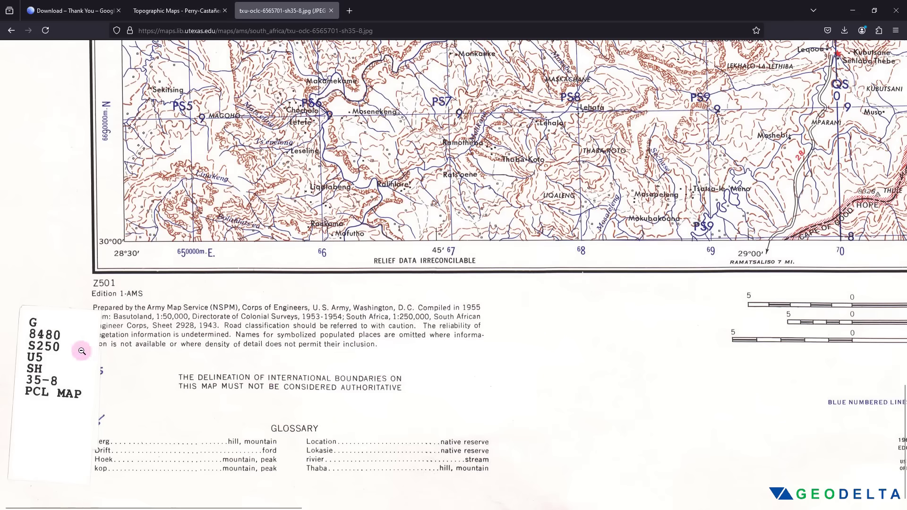
click(345, 405)
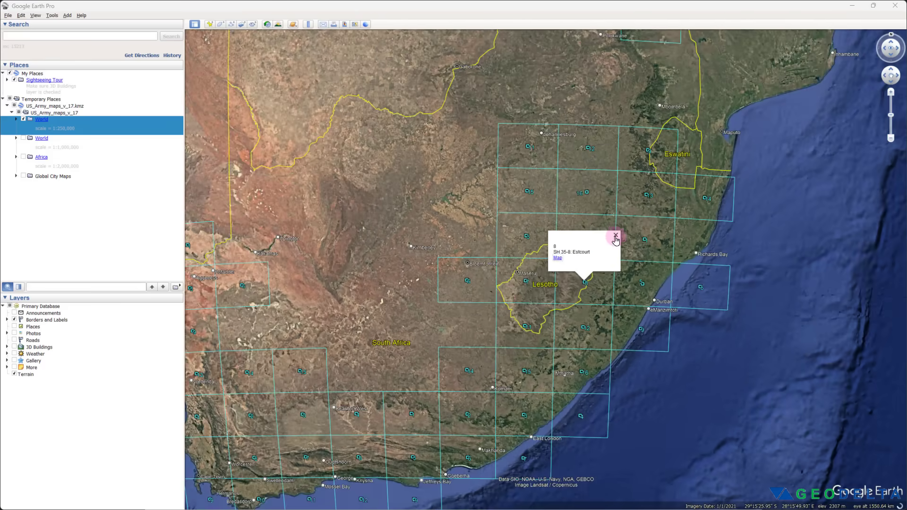
Go from Estcourt to Nevada, open the NK 11-10 Lovelock placemark and copy its 1970 map link.
click(615, 235)
scroll(504, 294, down, 5)
drag(436, 269, 588, 172)
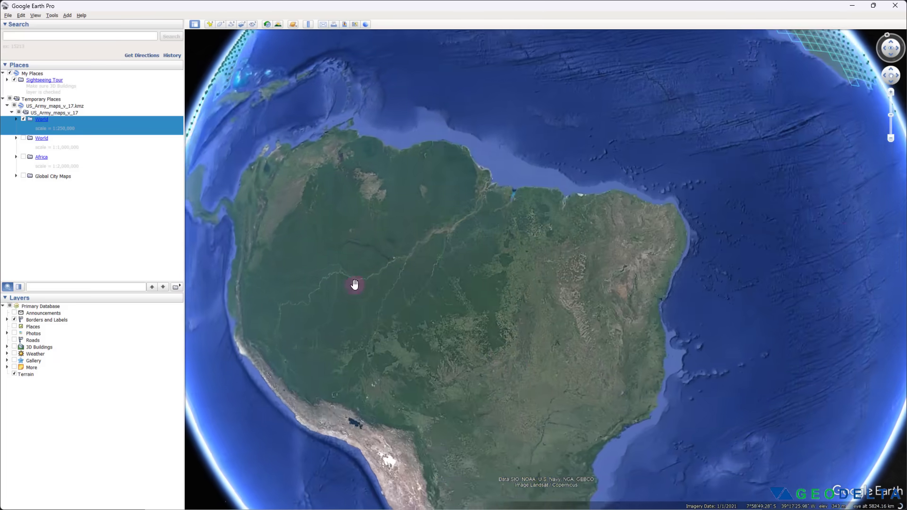
drag(349, 279, 502, 256)
scroll(620, 299, up, 5)
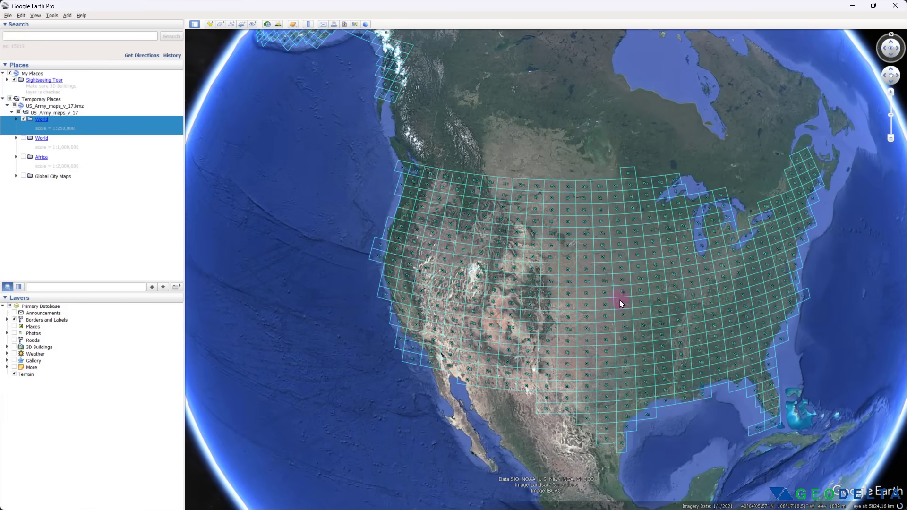
scroll(454, 253, up, 8)
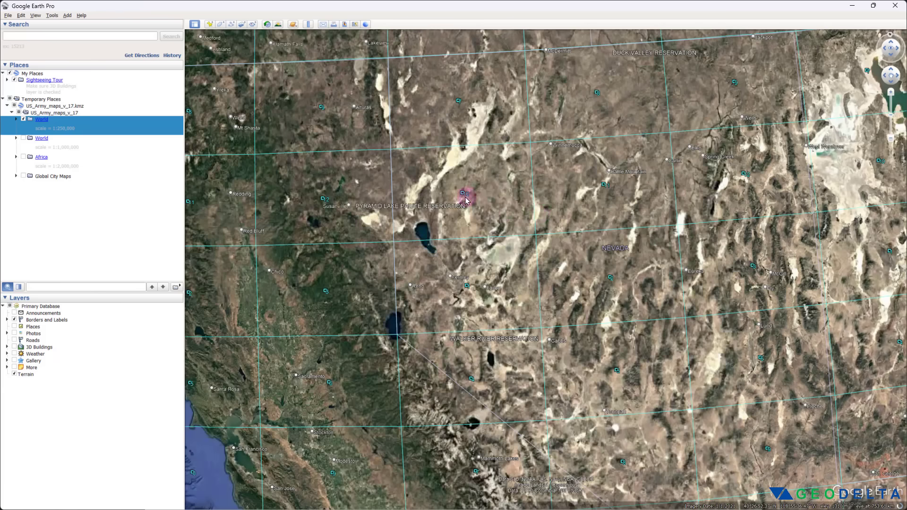
click(462, 194)
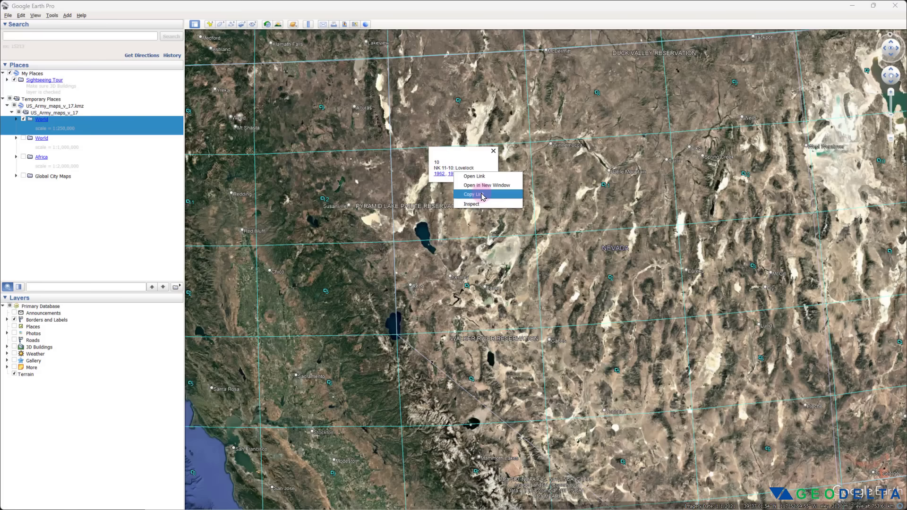
click(479, 194)
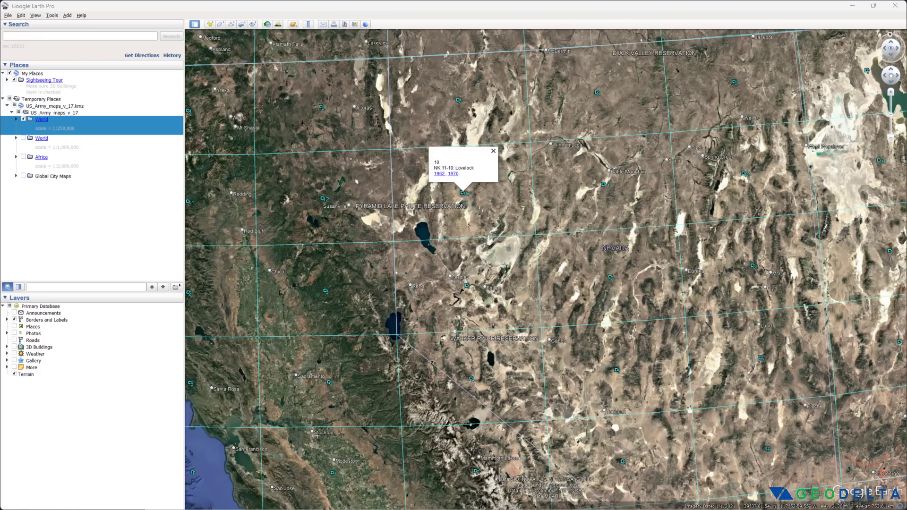
Load the copied Lovelock 1970 map address in a new Firefox tab.
click(423, 175)
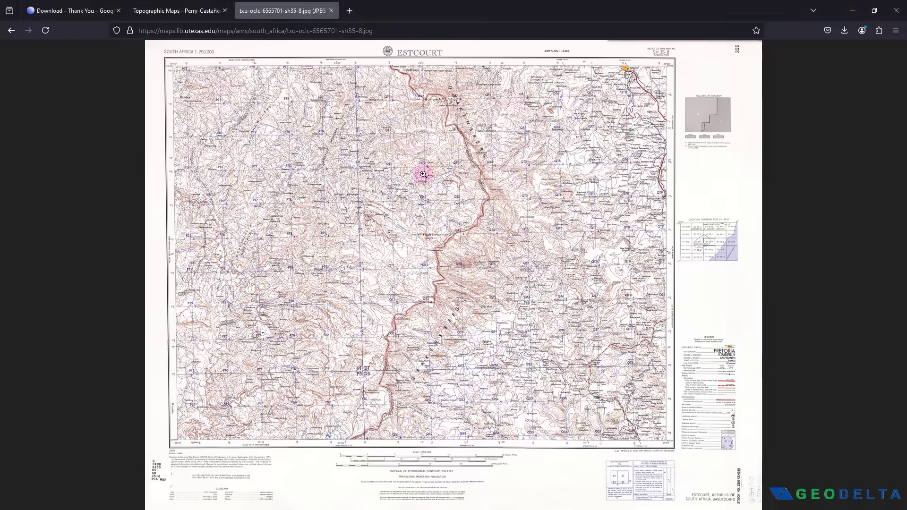
click(352, 13)
key(ctrl+v)
click(331, 28)
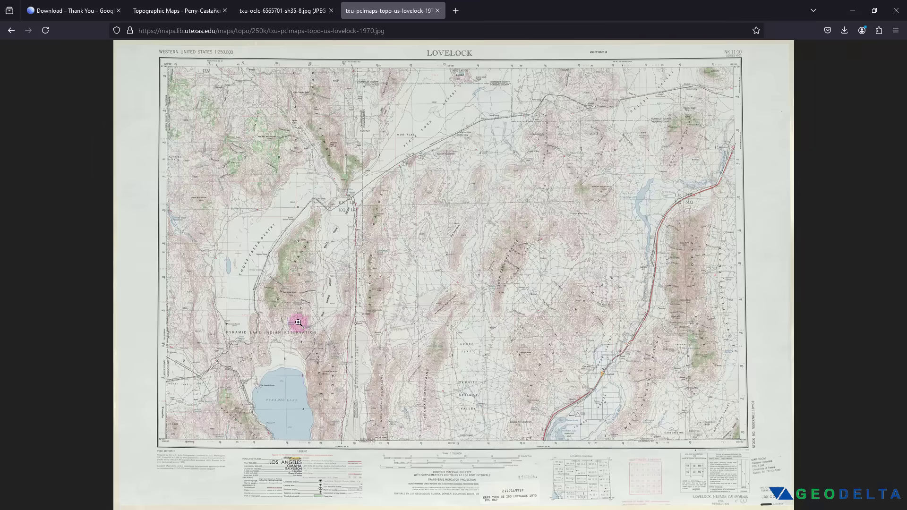
Inspect the Lovelock sheet at full size around Pyramid Lake, then fit it to the window.
click(299, 323)
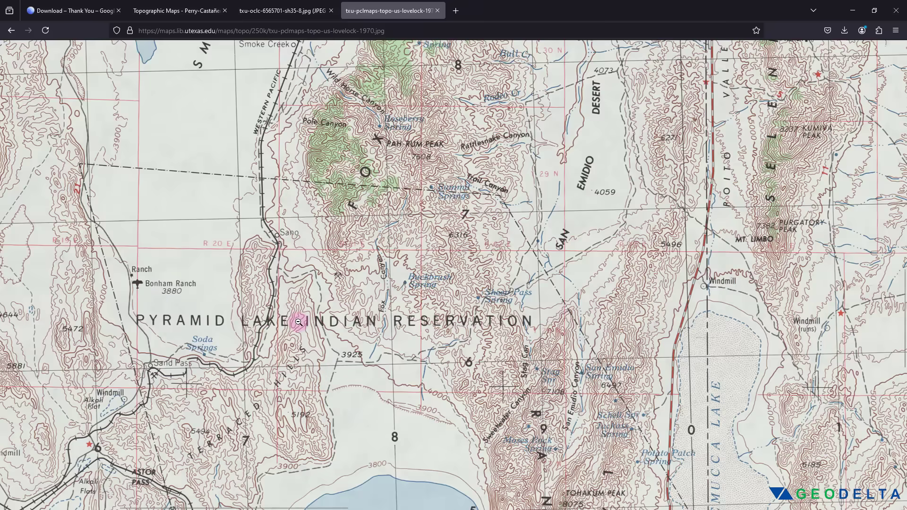
scroll(302, 322, down, 7)
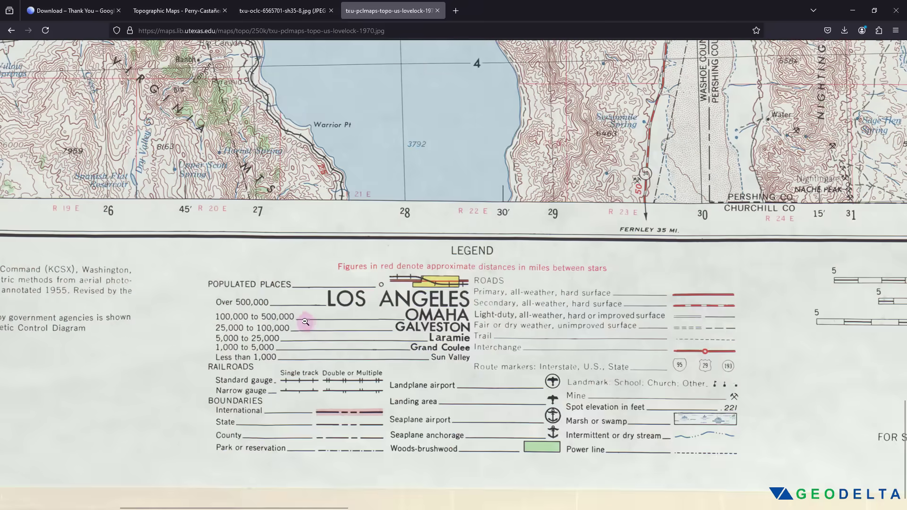
scroll(328, 348, left, 7)
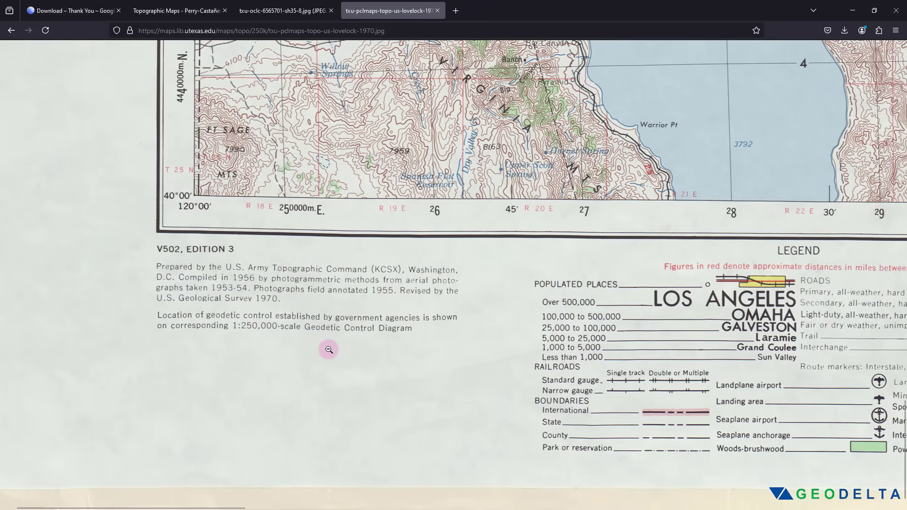
scroll(329, 350, up, 2)
scroll(329, 350, up, 5)
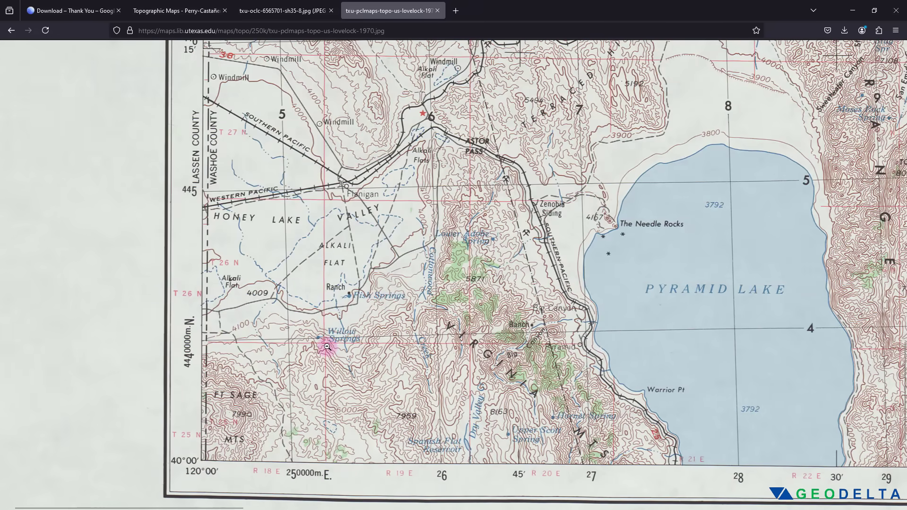
click(431, 254)
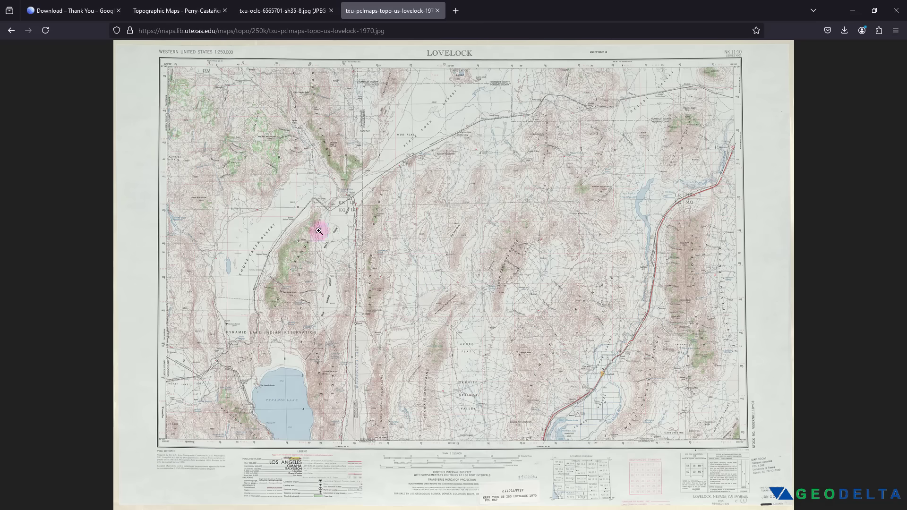
right_click(378, 214)
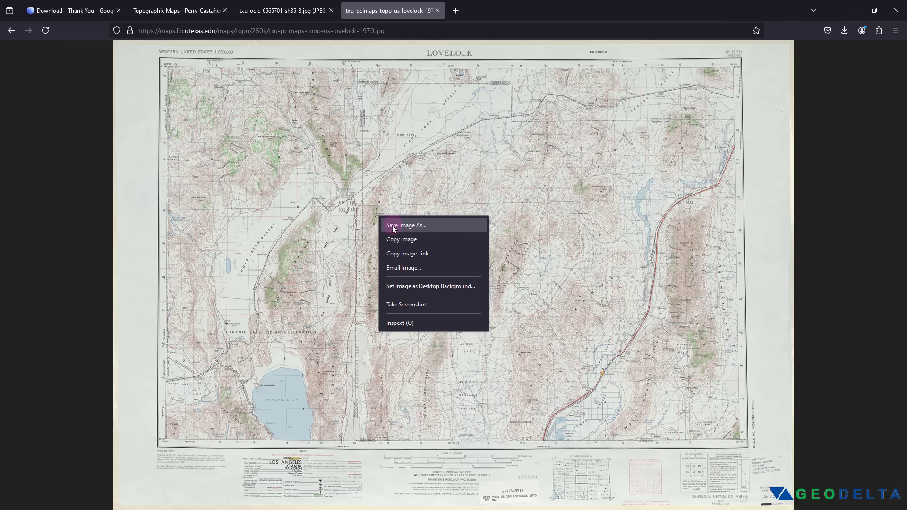
Save the Lovelock map as a JPEG image and show it in the 2_Topographic maps UTL folder.
click(429, 227)
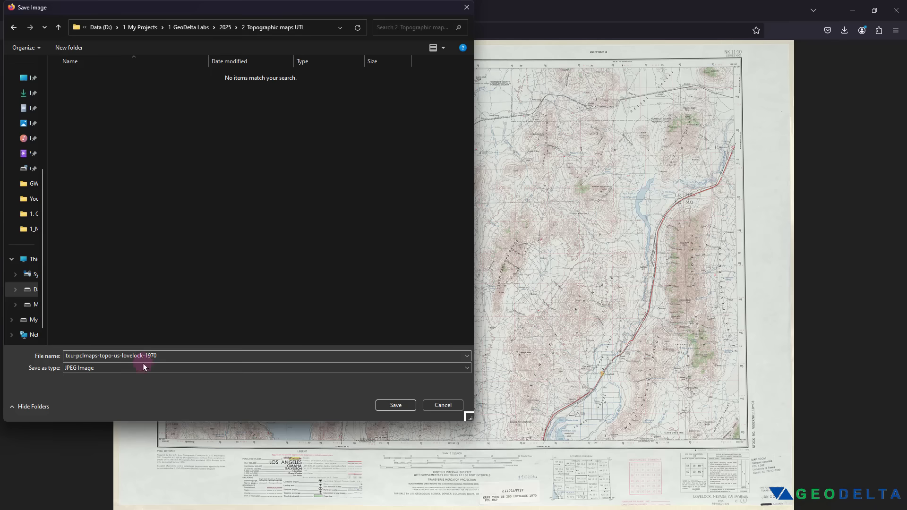
click(398, 404)
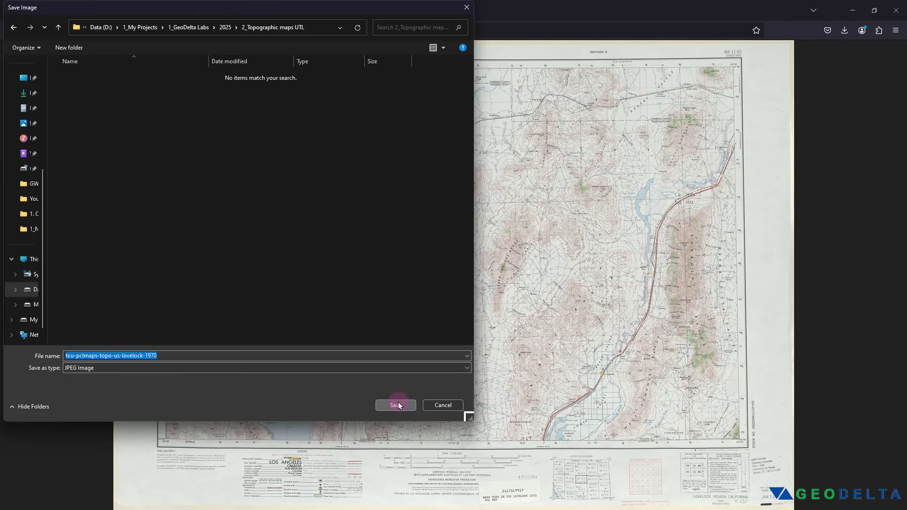
click(226, 103)
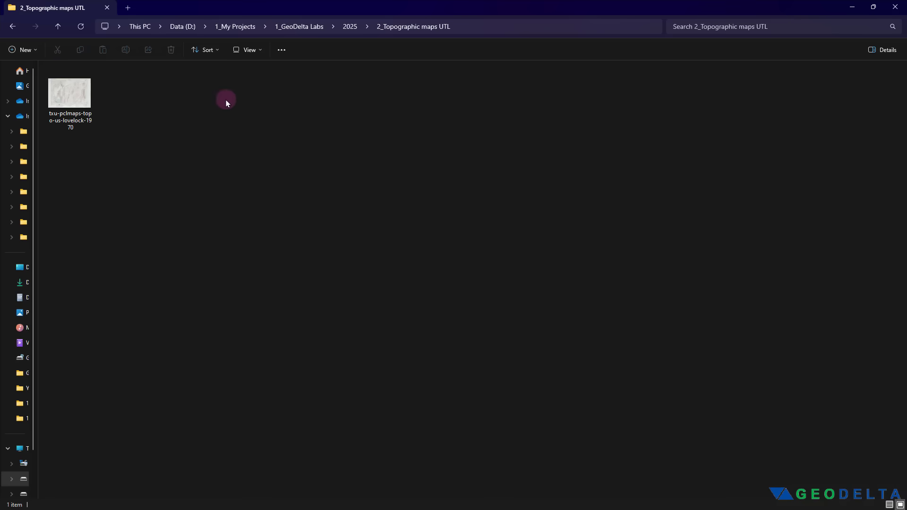
Open the saved Lovelock JPEG in Photos and enlarge the viewer window.
click(84, 95)
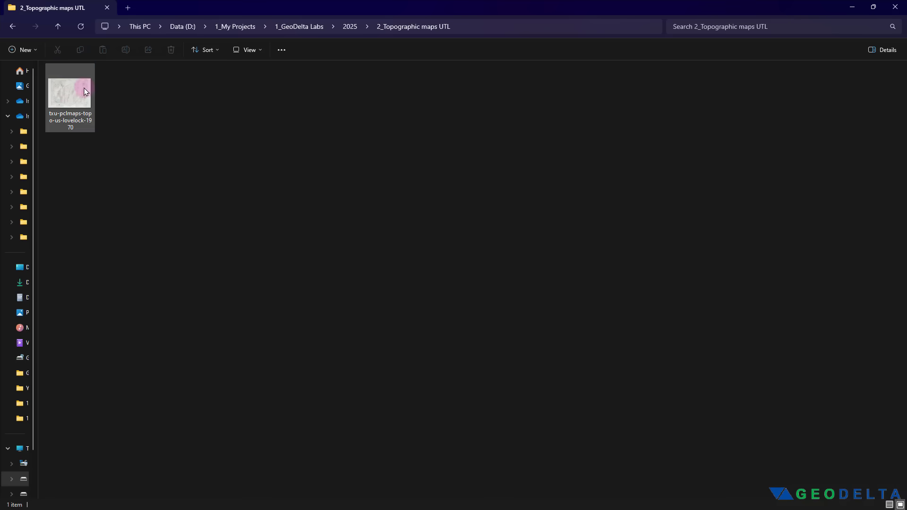
double_click(78, 113)
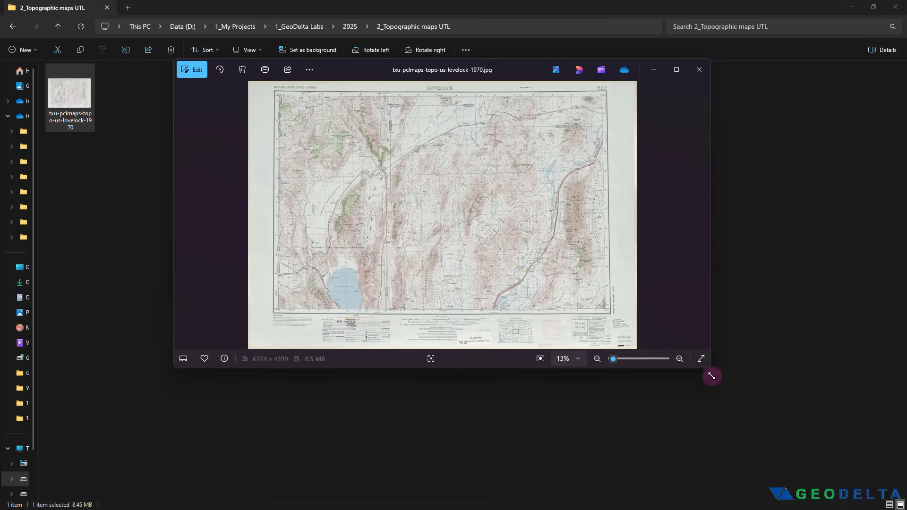
drag(712, 376, 785, 479)
Inspect the map at full resolution around Mt. Limbo, Winnemucca Lake and the bottom legend.
scroll(411, 321, up, 10)
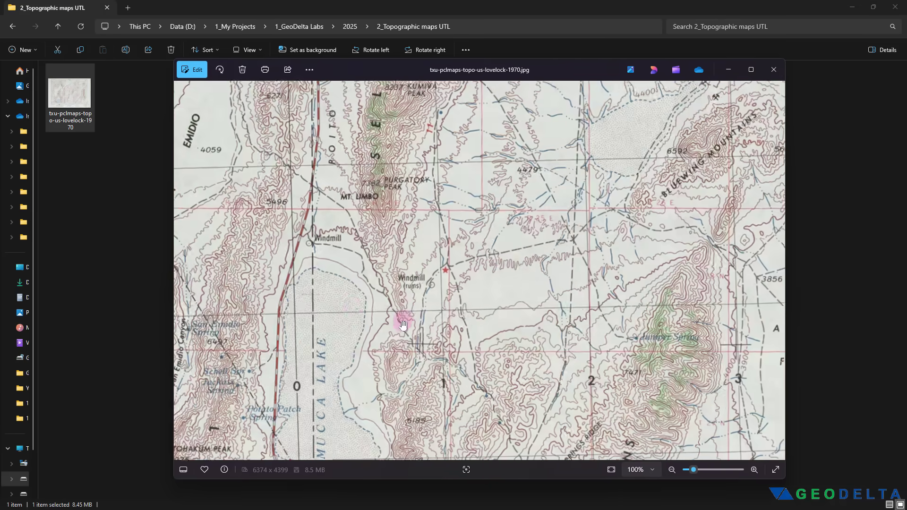
drag(405, 313, 596, 201)
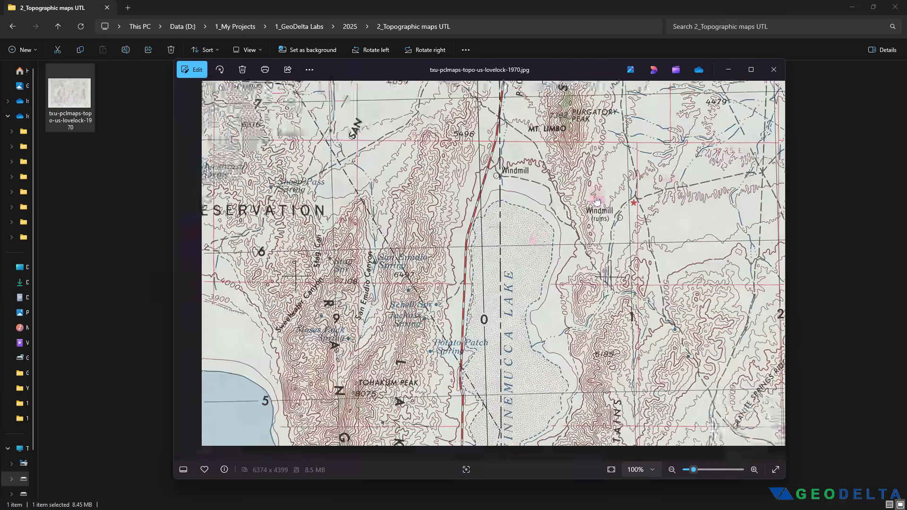
drag(515, 307, 570, 230)
drag(585, 284, 609, 118)
drag(303, 439, 507, 301)
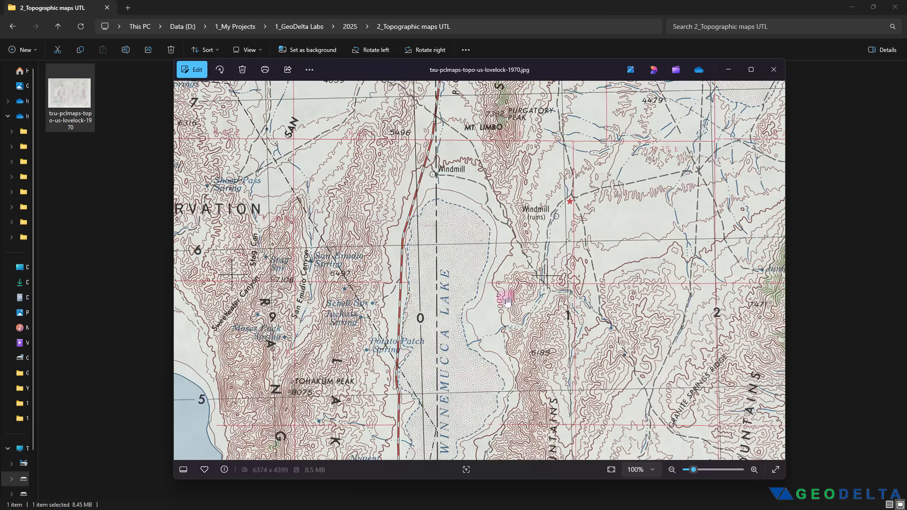
scroll(577, 299, down, 5)
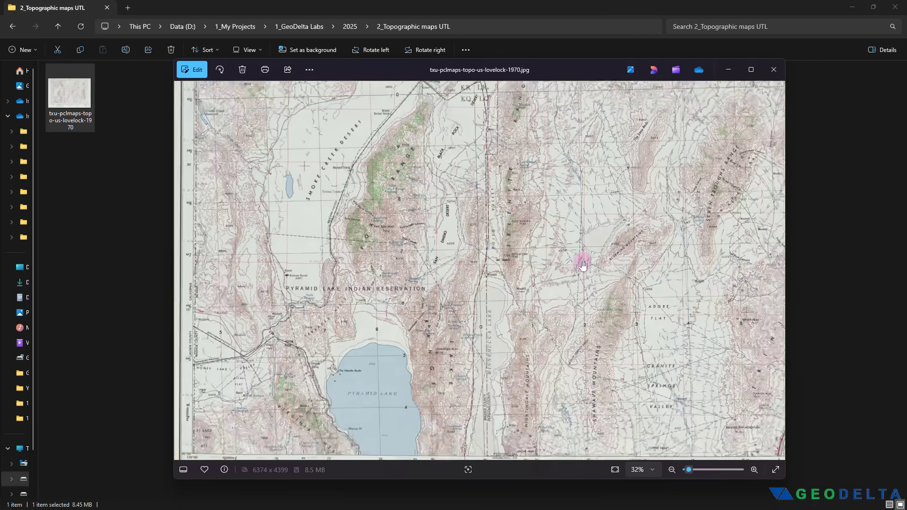
scroll(583, 265, down, 3)
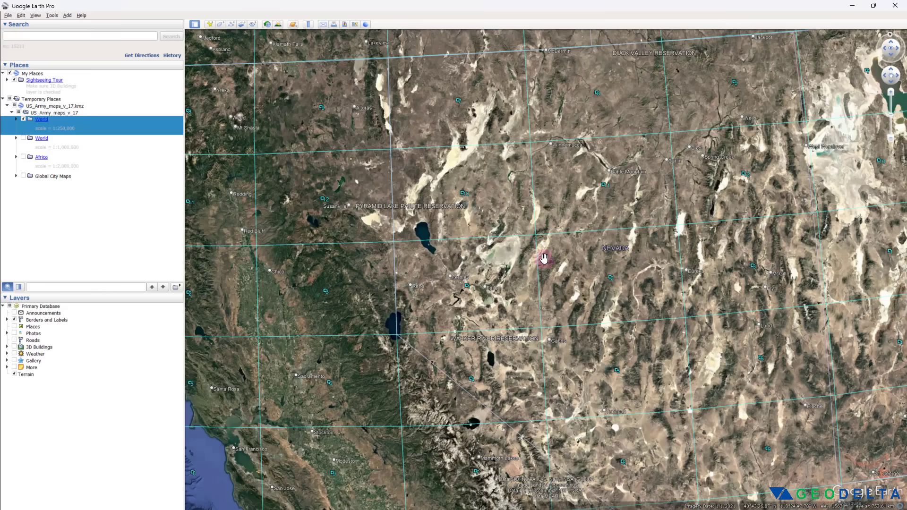
scroll(544, 257, down, 5)
Hide the 1:250,000 World sheet grid and show the 1:1,000,000 World index instead.
click(39, 145)
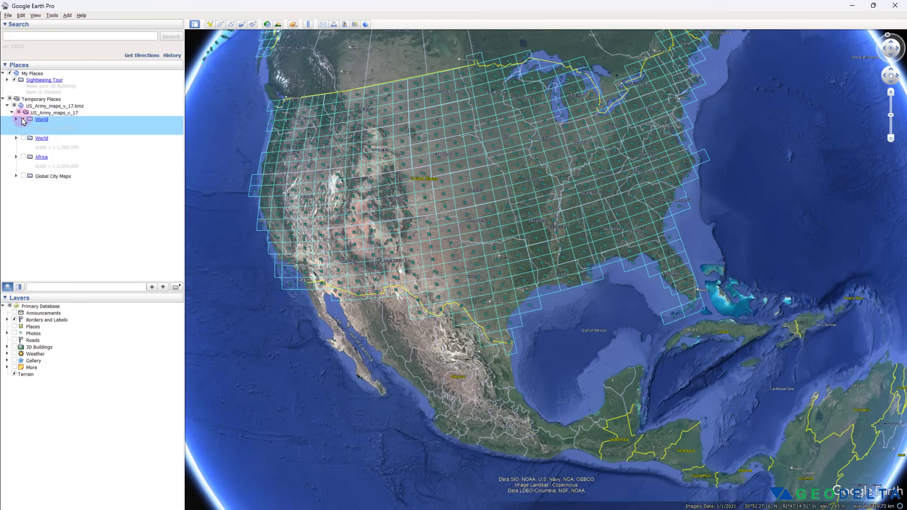
click(23, 119)
click(23, 120)
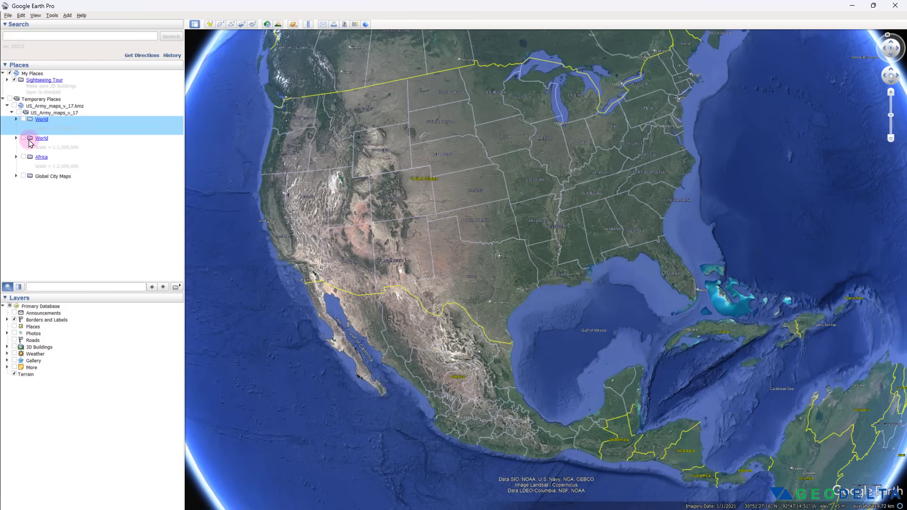
click(23, 139)
Turn the globe to Central Africa to show sheets SA 34, NA 35 and SB 34.
mouse_move(707, 345)
mouse_down()
mouse_move(693, 226)
mouse_move(731, 365)
mouse_move(520, 380)
mouse_up()
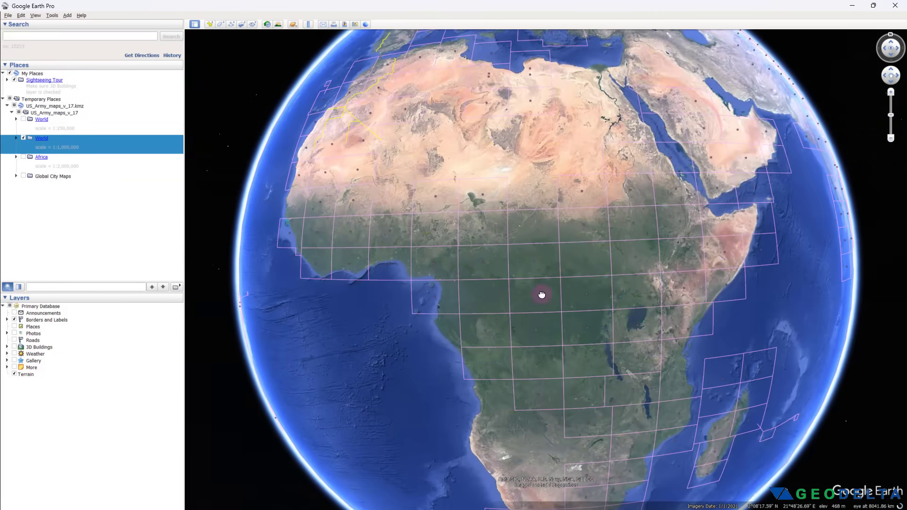
drag(542, 295, 653, 315)
scroll(653, 315, up, 5)
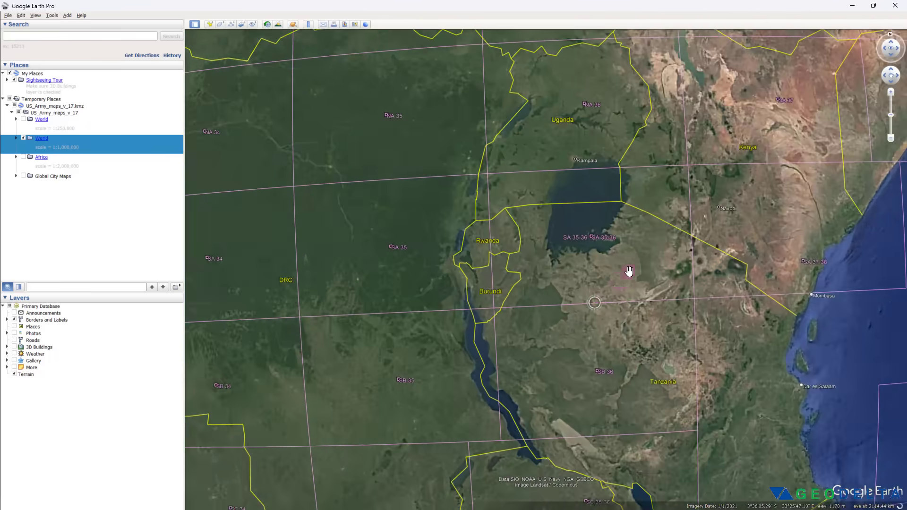
scroll(667, 330, down, 3)
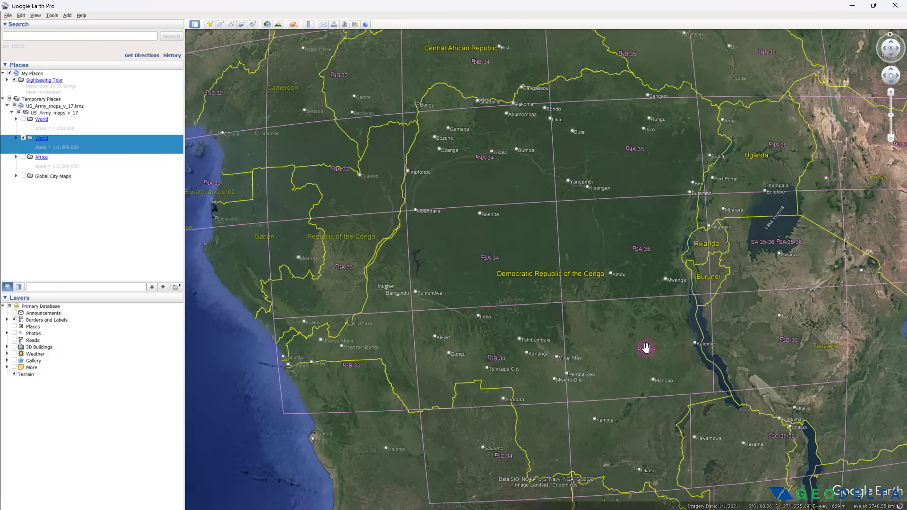
scroll(646, 348, up, 3)
Copy the SB 35 Albertville sheet's map link from its placemark balloon.
click(632, 345)
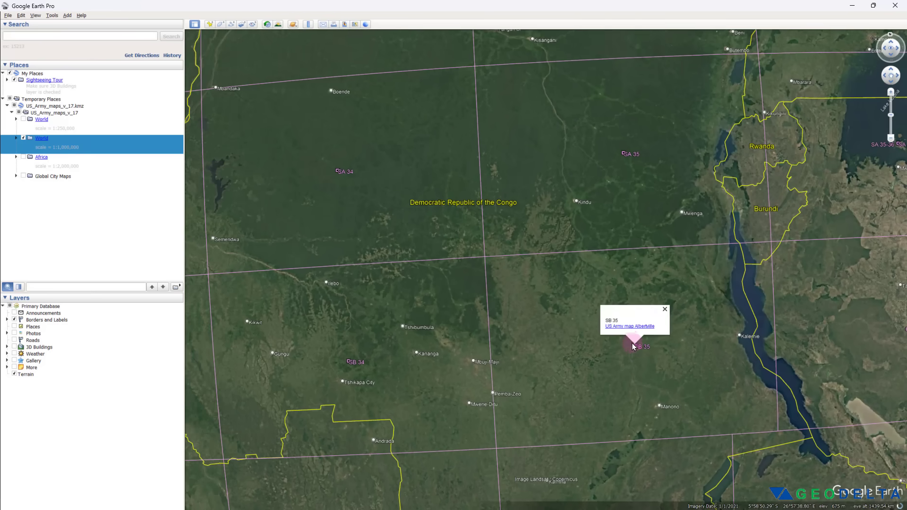
right_click(632, 326)
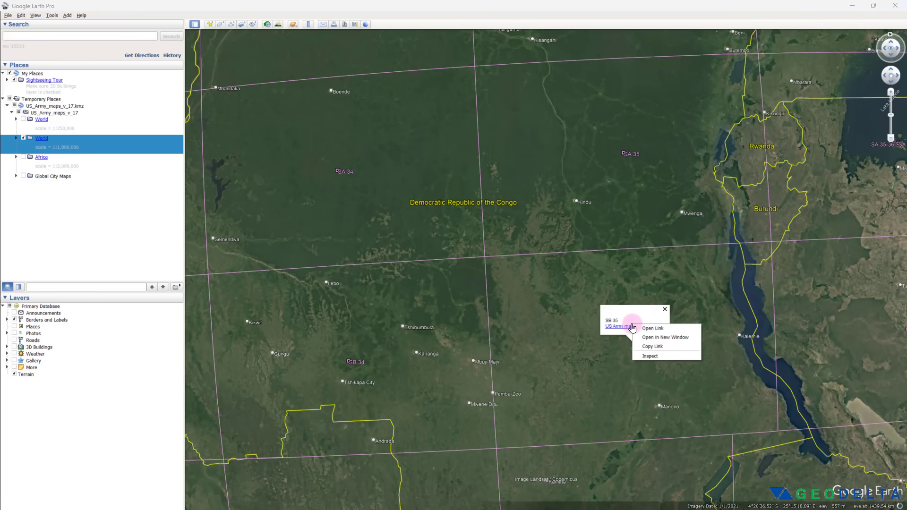
click(660, 350)
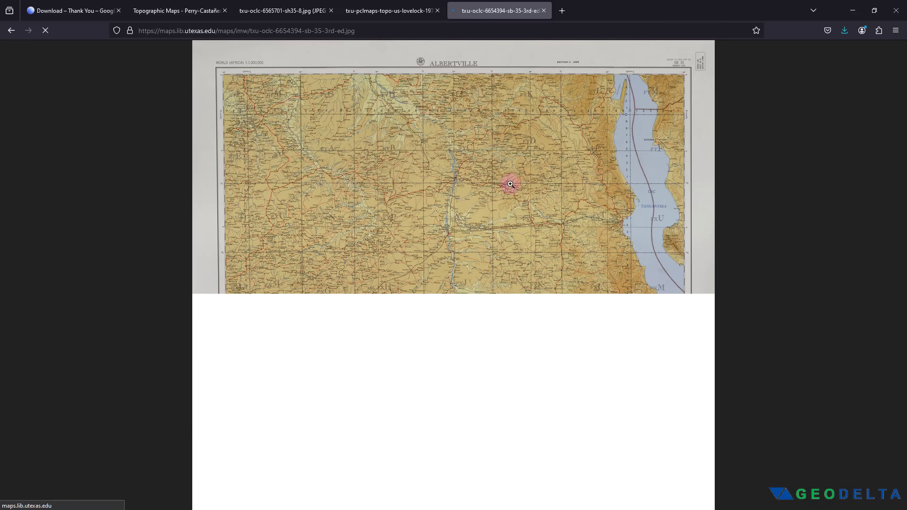
View the Albertville 1:1,000,000 map at full resolution around Lake Tanganyika and Kigoma.
click(623, 260)
scroll(607, 317, down, 3)
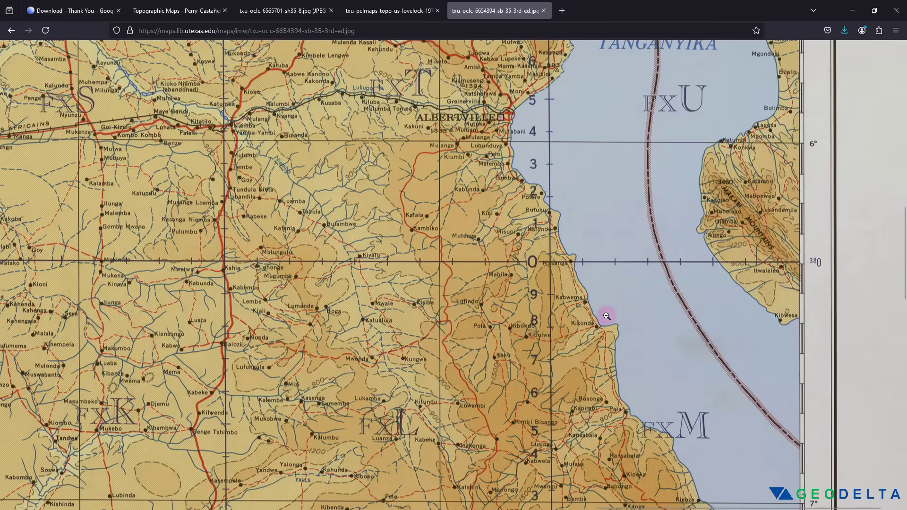
scroll(604, 315, up, 10)
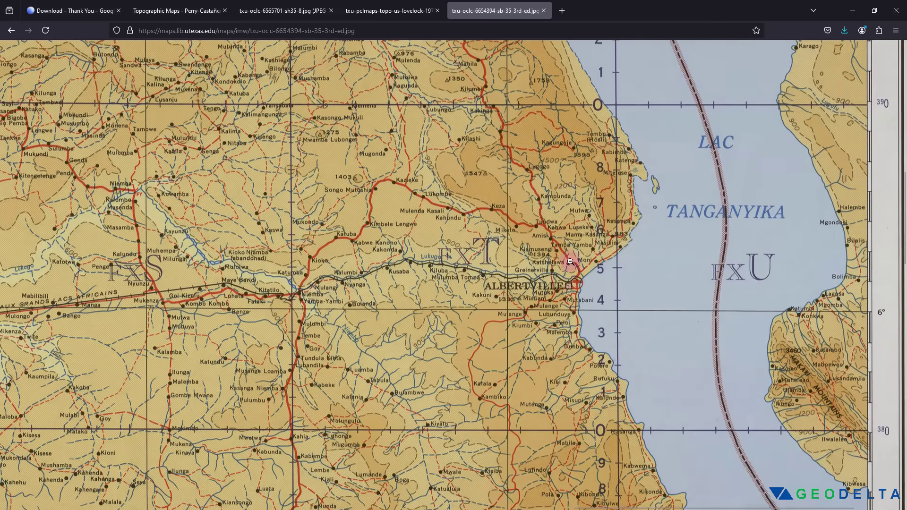
scroll(571, 259, up, 3)
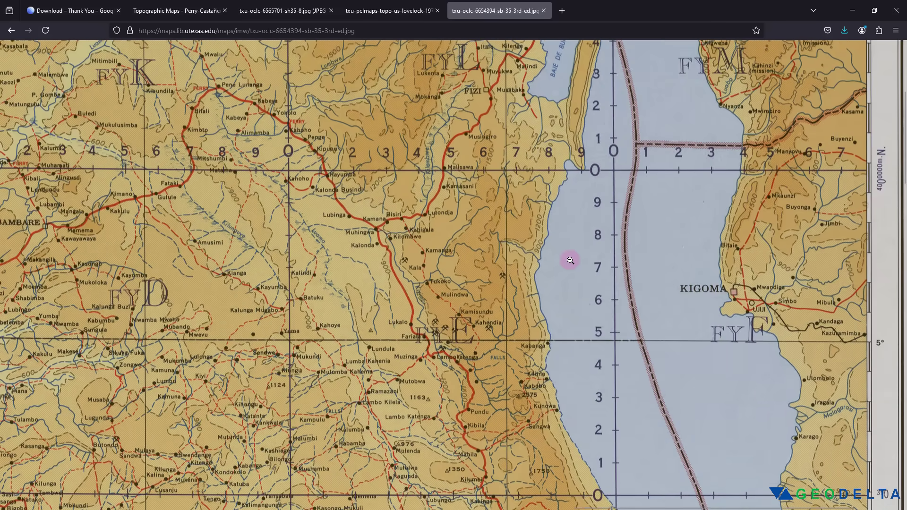